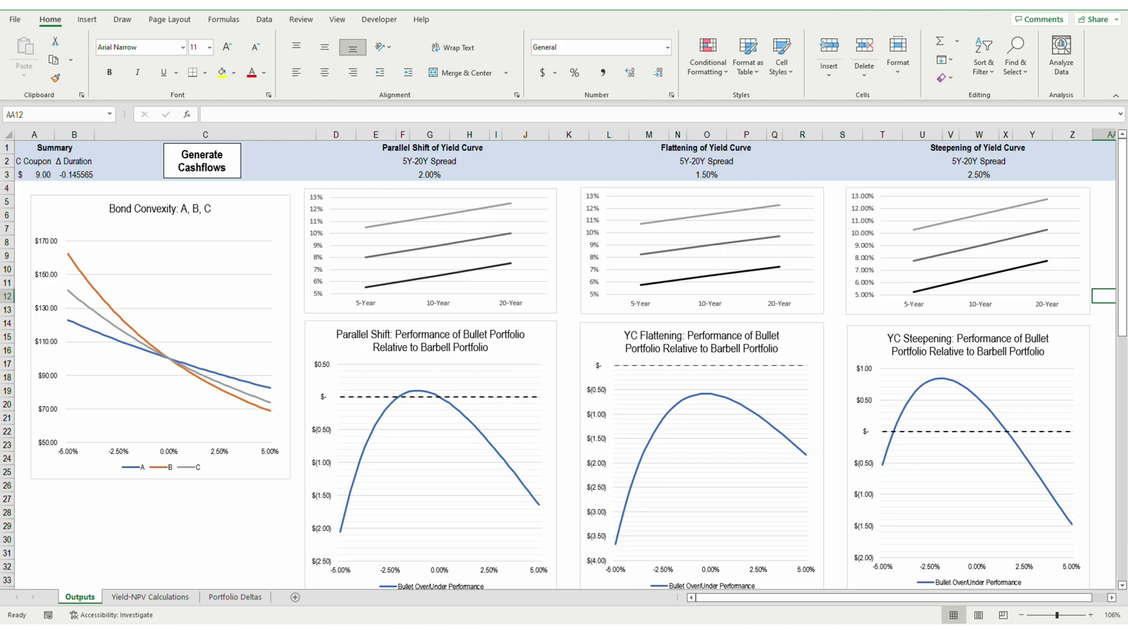
Review the Flattening, Steepening and Parallel Shift of Yield Curve headings and the parallel shift chart.
{"action": "left_click", "coordinate": [735, 150]}
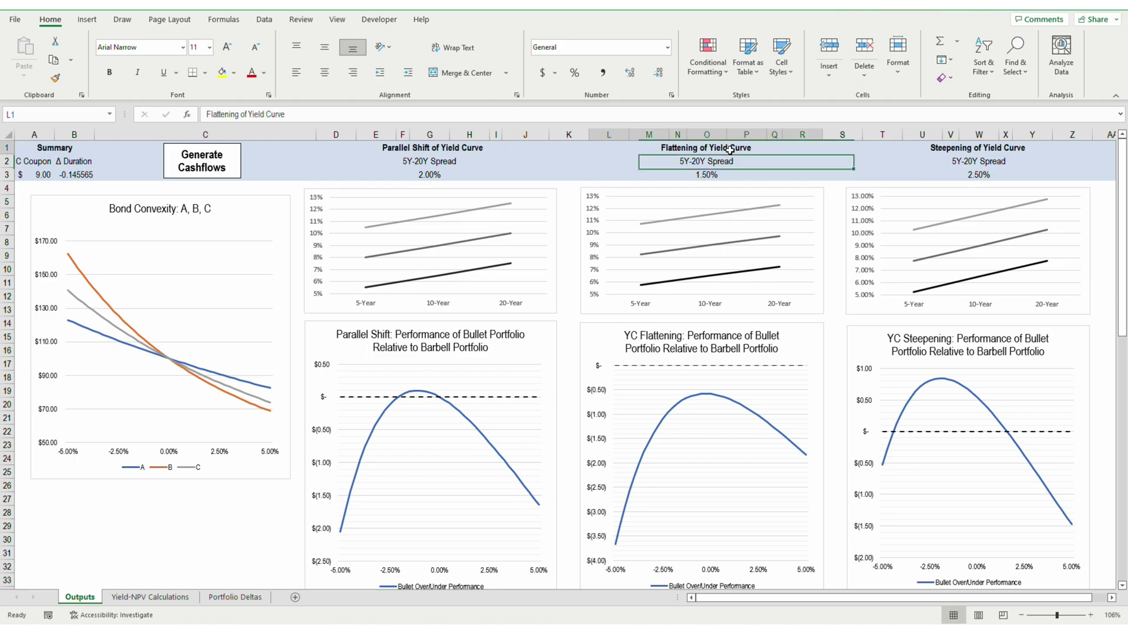
{"action": "left_click", "coordinate": [938, 147]}
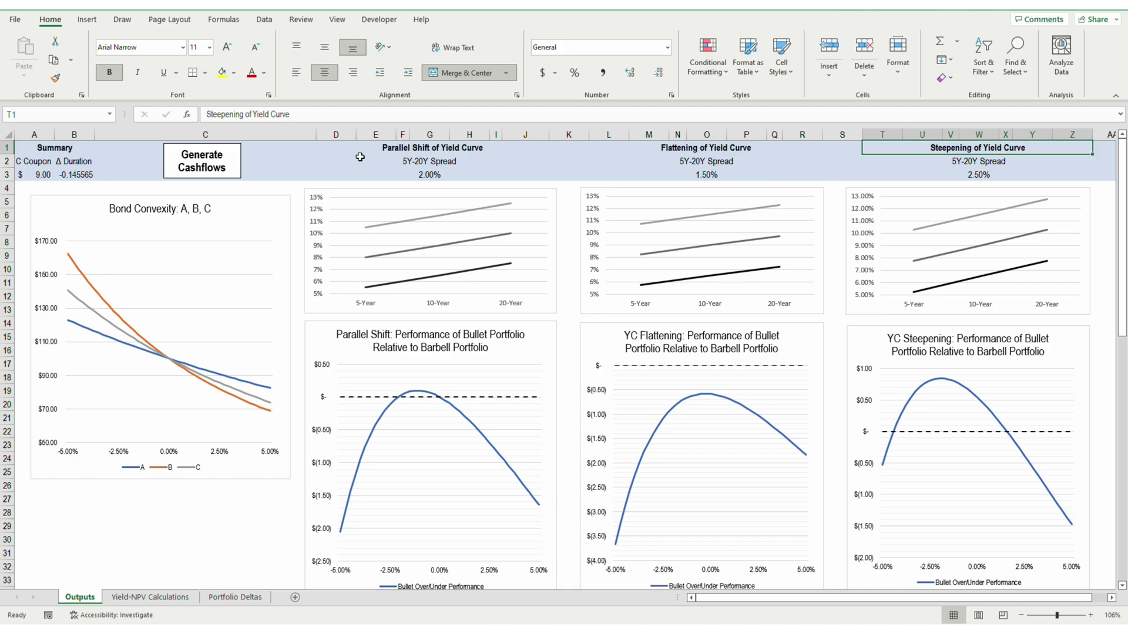
{"action": "left_click", "coordinate": [433, 304]}
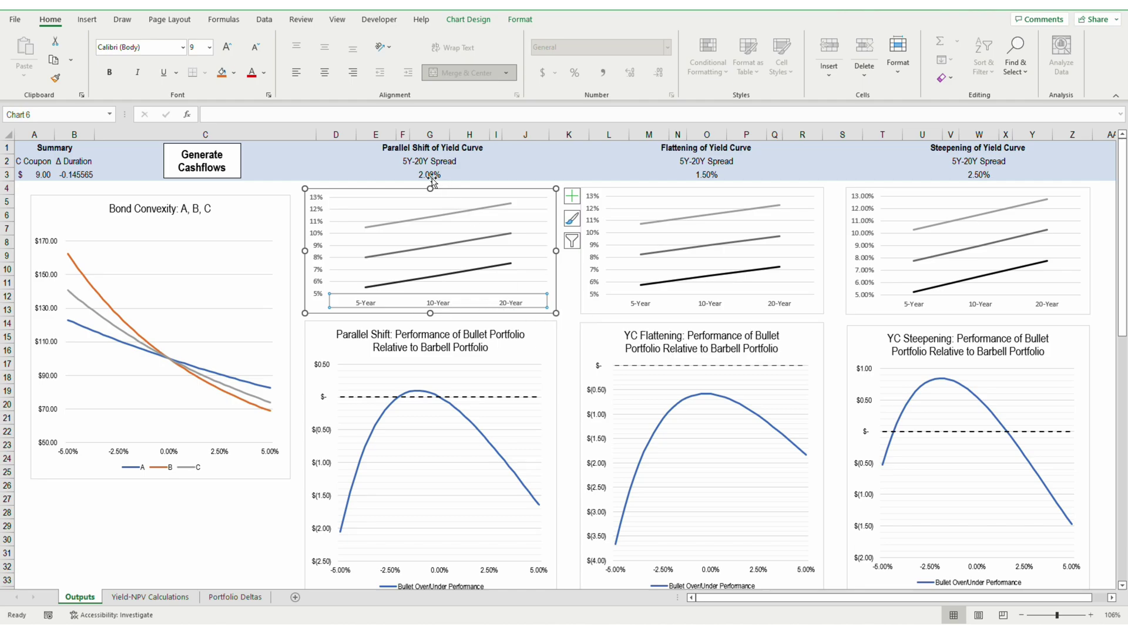
{"action": "left_click", "coordinate": [319, 151]}
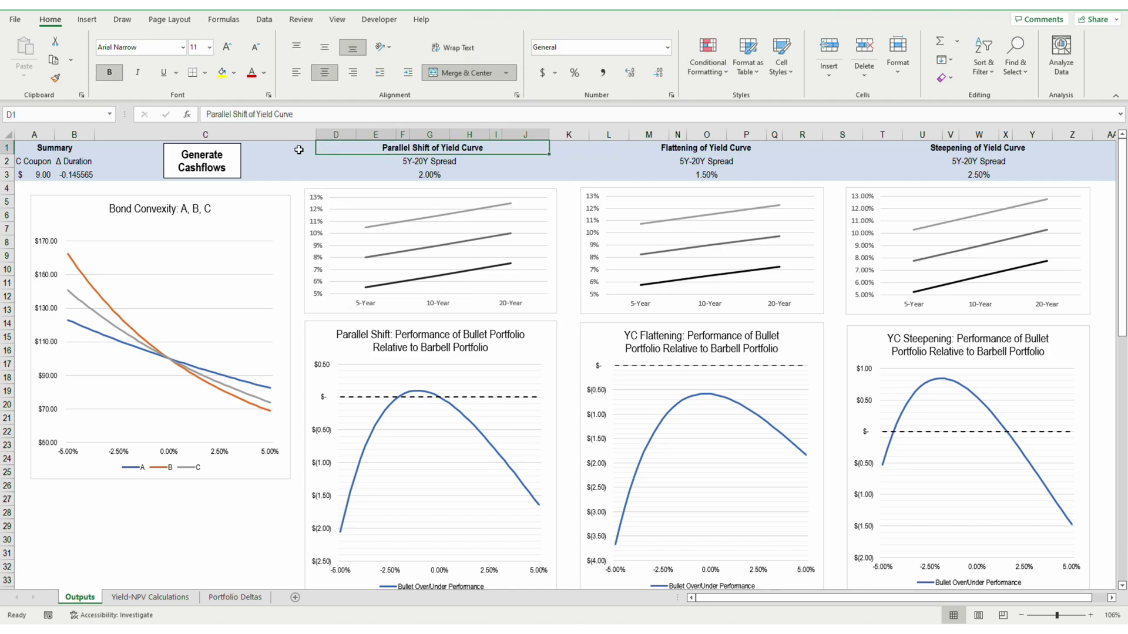
{"action": "left_click", "coordinate": [299, 149]}
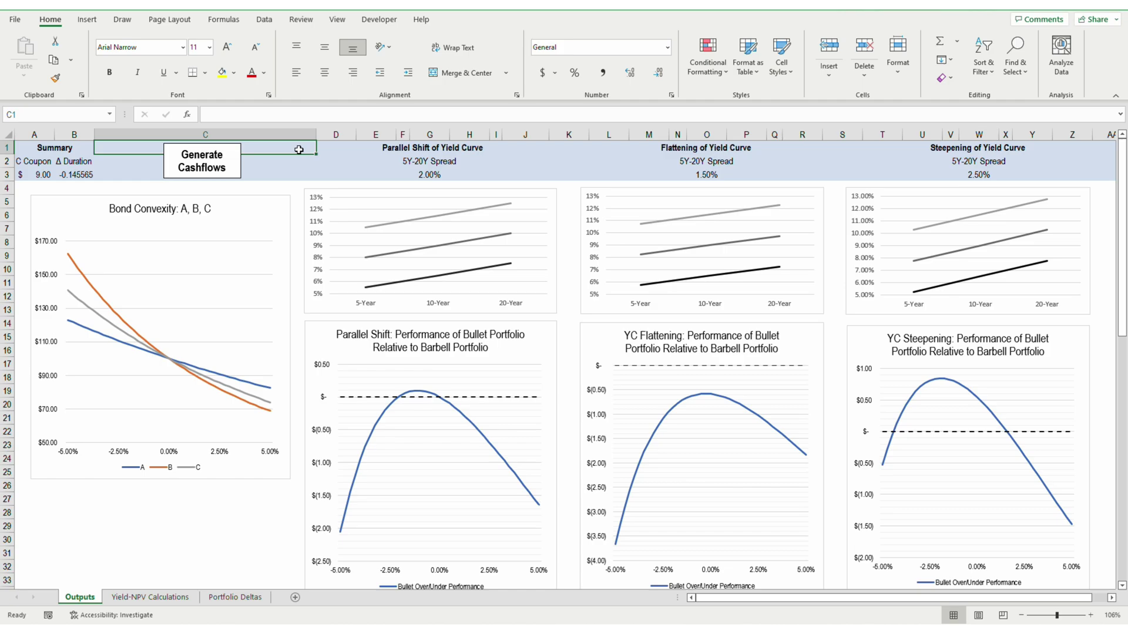
{"action": "left_click", "coordinate": [329, 154]}
{"action": "left_click", "coordinate": [304, 146]}
Switch to the Yield-NPV Calculations sheet and go to the top of the cash flow table.
{"action": "scroll", "coordinate": [304, 146], "scroll_direction": "down", "scroll_amount": 15}
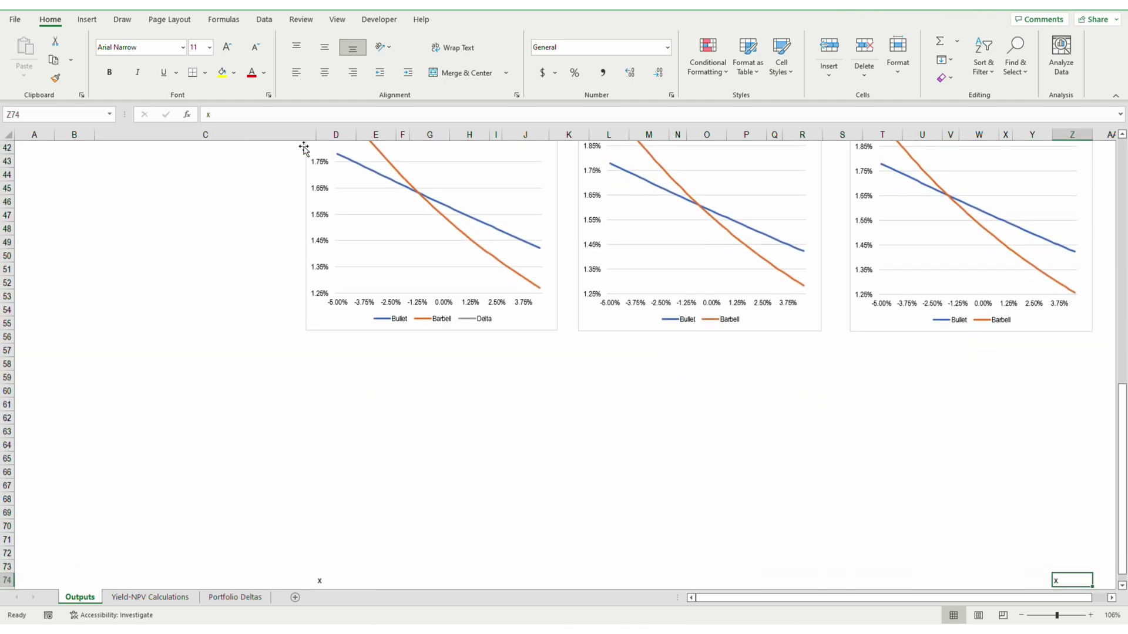
{"action": "key", "text": "ctrl+Page_Down"}
{"action": "key", "text": "Up"}
{"action": "key", "text": "Left"}
{"action": "key", "text": "Left"}
{"action": "key", "text": "Left"}
{"action": "key", "text": "Left"}
{"action": "key", "text": "Left"}
{"action": "key", "text": "Left"}
{"action": "key", "text": "Left"}
{"action": "key", "text": "Left"}
{"action": "key", "text": "Left"}
{"action": "key", "text": "Left"}
{"action": "key", "text": "Left"}
{"action": "key", "text": "Left"}
{"action": "key", "text": "Left"}
{"action": "key", "text": "Left"}
{"action": "key", "text": "Left"}
{"action": "key", "text": "Left"}
{"action": "key", "text": "Left"}
{"action": "key", "text": "Left"}
{"action": "key", "text": "Left"}
{"action": "key", "text": "Left"}
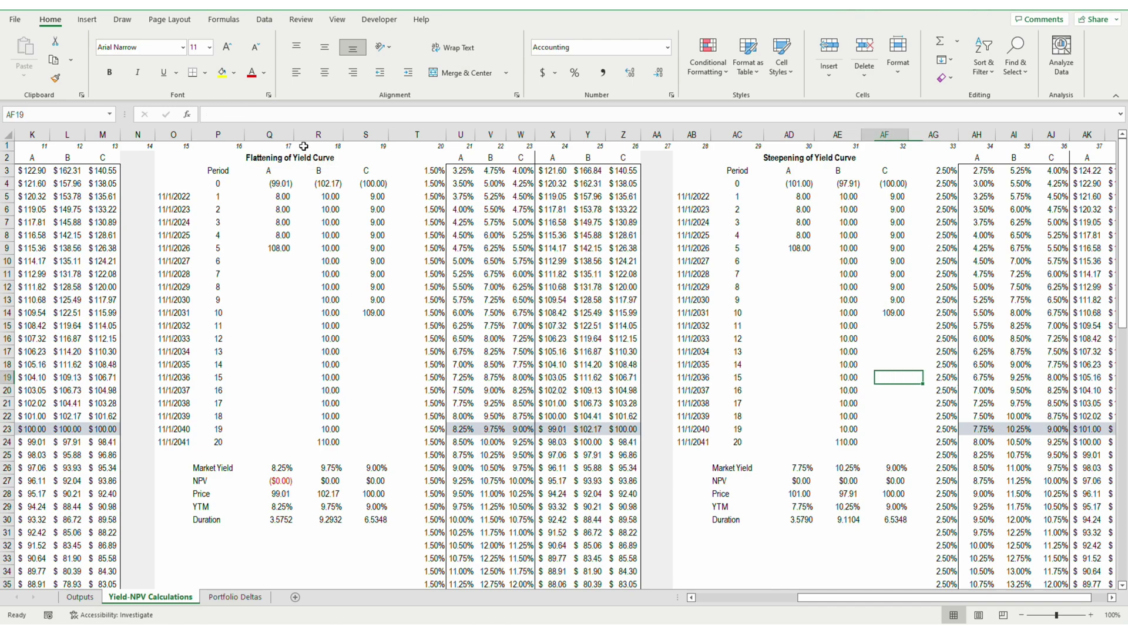
{"action": "key", "text": "Left"}
{"action": "key", "text": "Left"}
{"action": "key", "text": "Left"}
{"action": "key", "text": "Left"}
{"action": "key", "text": "Left"}
{"action": "key", "text": "Left"}
{"action": "key", "text": "Left"}
{"action": "key", "text": "Left"}
{"action": "key", "text": "Left"}
{"action": "key", "text": "Left"}
{"action": "key", "text": "Left"}
{"action": "key", "text": "Left"}
{"action": "key", "text": "Up"}
{"action": "key", "text": "Up"}
{"action": "key", "text": "Up"}
{"action": "key", "text": "Up"}
{"action": "key", "text": "Up"}
{"action": "key", "text": "Up"}
{"action": "key", "text": "Up"}
{"action": "key", "text": "Up"}
{"action": "key", "text": "Up"}
{"action": "key", "text": "Up"}
{"action": "key", "text": "Up"}
{"action": "key", "text": "Up"}
{"action": "key", "text": "Up"}
{"action": "key", "text": "Up"}
{"action": "key", "text": "Up"}
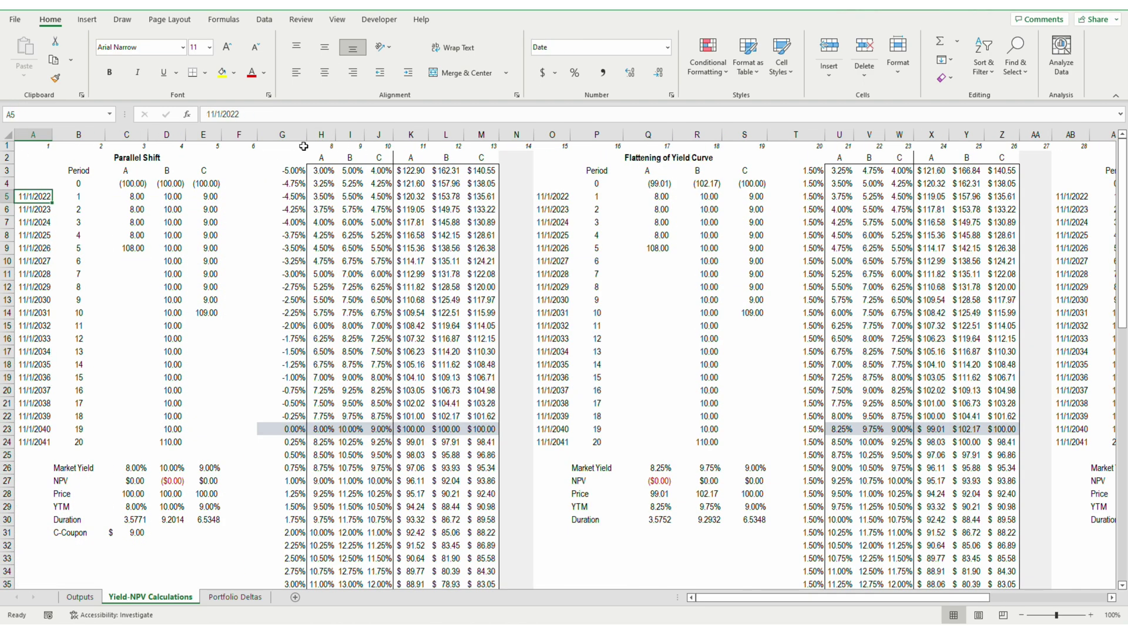
{"action": "key", "text": "Right"}
{"action": "key", "text": "Right"}
{"action": "key", "text": "Up"}
{"action": "key", "text": "Left"}
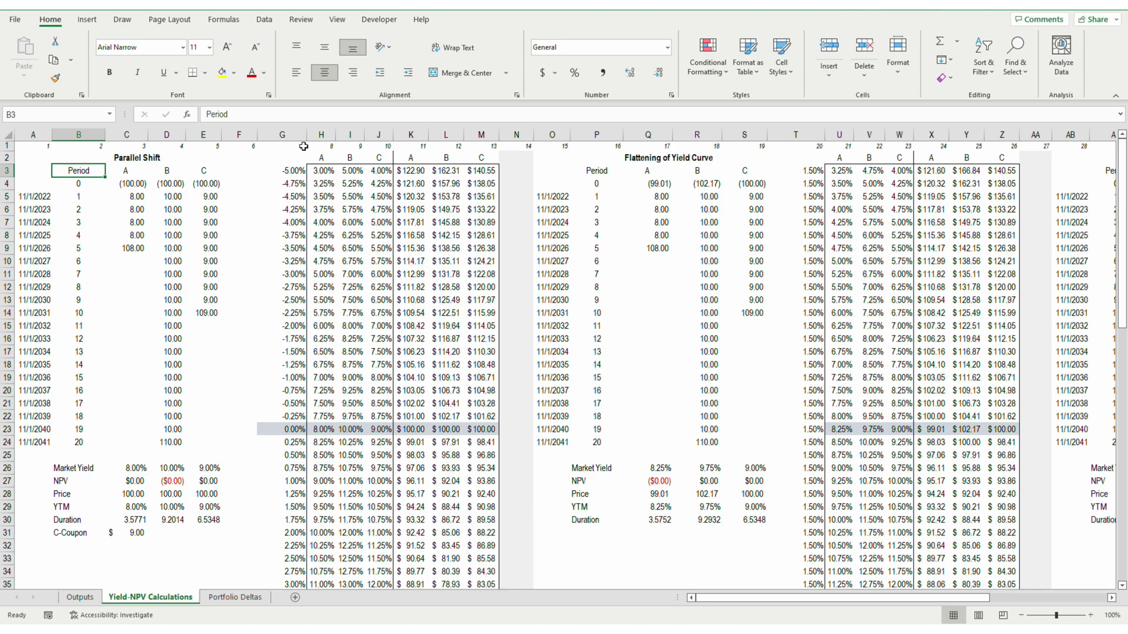
{"action": "key", "text": "Right"}
Select the cash flow columns of bonds A (to C9), B (to D24) and C (to E14).
{"action": "key", "text": "ctrl+shift+Down"}
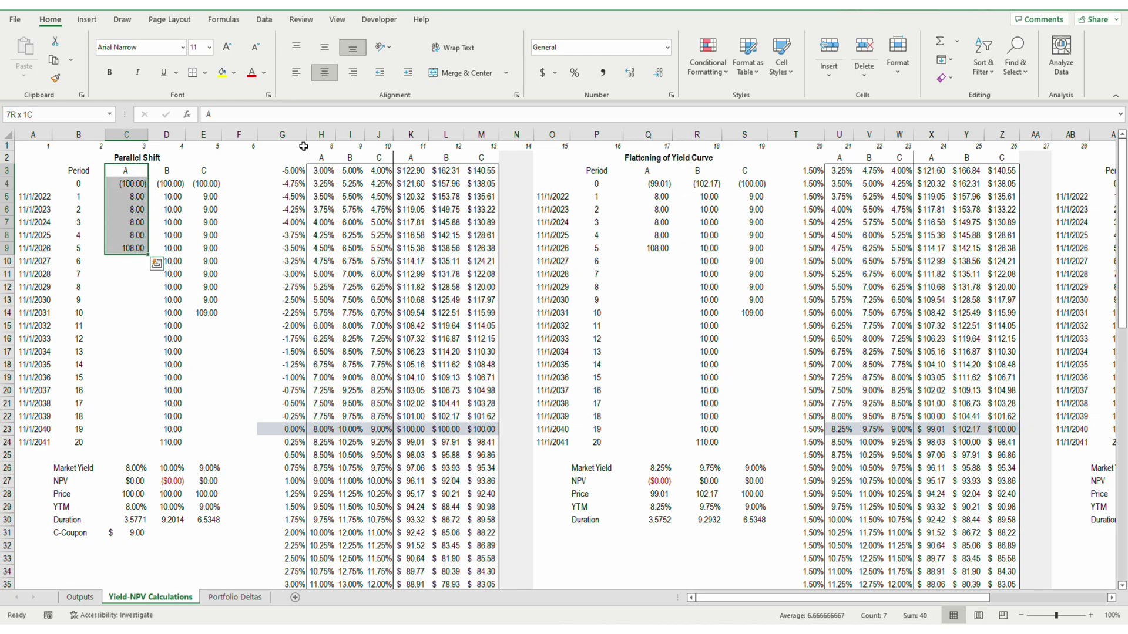
{"action": "key", "text": "Right"}
{"action": "key", "text": "ctrl+shift+Down"}
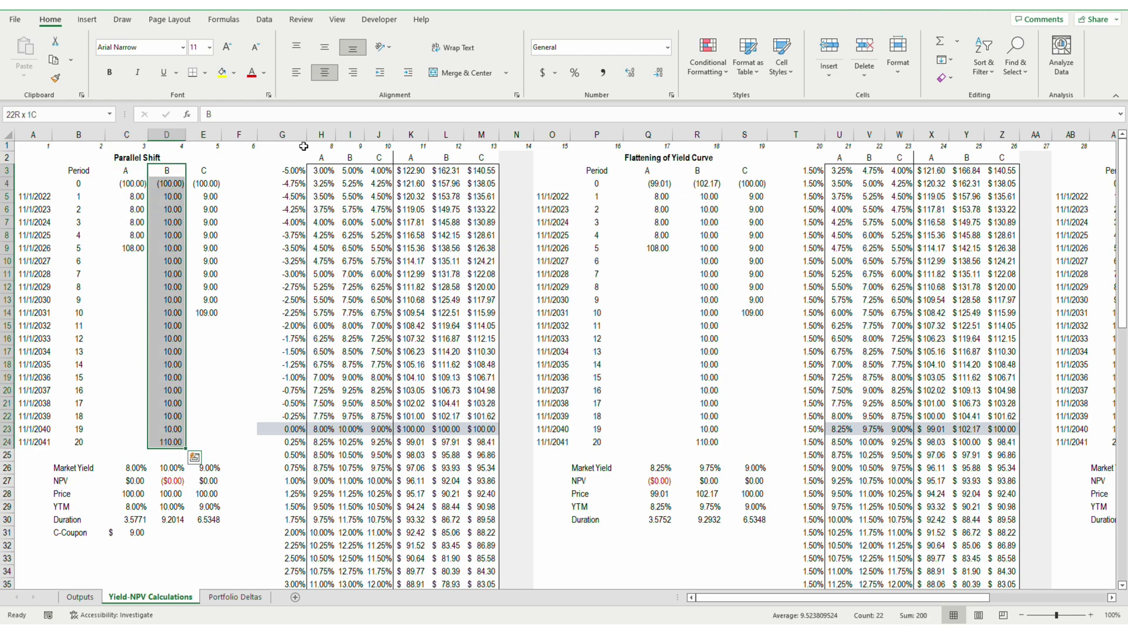
{"action": "key", "text": "Right"}
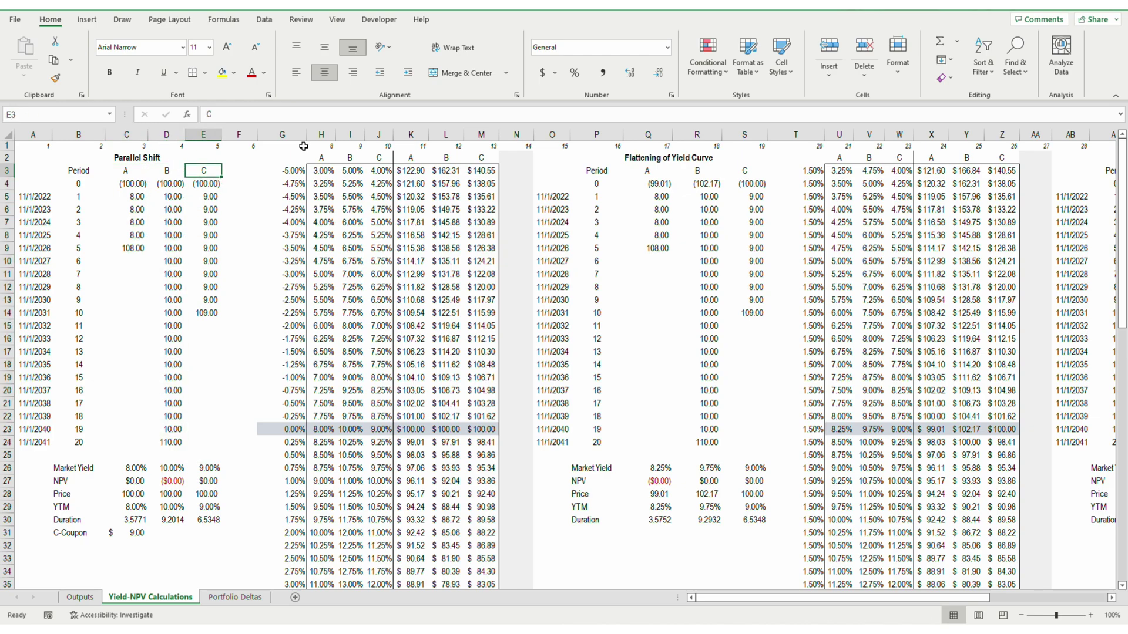
{"action": "key", "text": "ctrl+shift+Down"}
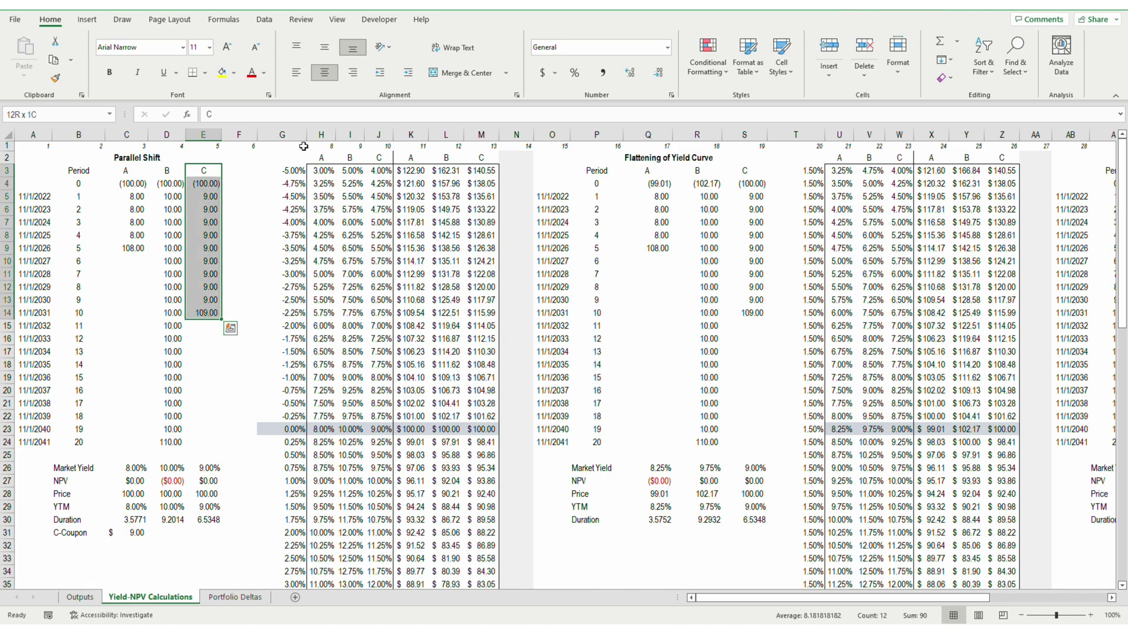
Select the three bond prices at the 0% yield shift.
{"action": "key", "text": "Right"}
{"action": "key", "text": "Right"}
{"action": "key", "text": "Down"}
{"action": "key", "text": "Down"}
{"action": "key", "text": "Down"}
{"action": "key", "text": "Down"}
{"action": "key", "text": "Down"}
{"action": "key", "text": "Down"}
{"action": "key", "text": "Down"}
{"action": "key", "text": "Down"}
{"action": "key", "text": "Down"}
{"action": "key", "text": "Down"}
{"action": "key", "text": "Down"}
{"action": "key", "text": "Down"}
{"action": "key", "text": "Down"}
{"action": "key", "text": "Down"}
{"action": "key", "text": "Down"}
{"action": "key", "text": "Down"}
{"action": "key", "text": "Down"}
{"action": "key", "text": "Down"}
{"action": "key", "text": "Down"}
{"action": "key", "text": "Down"}
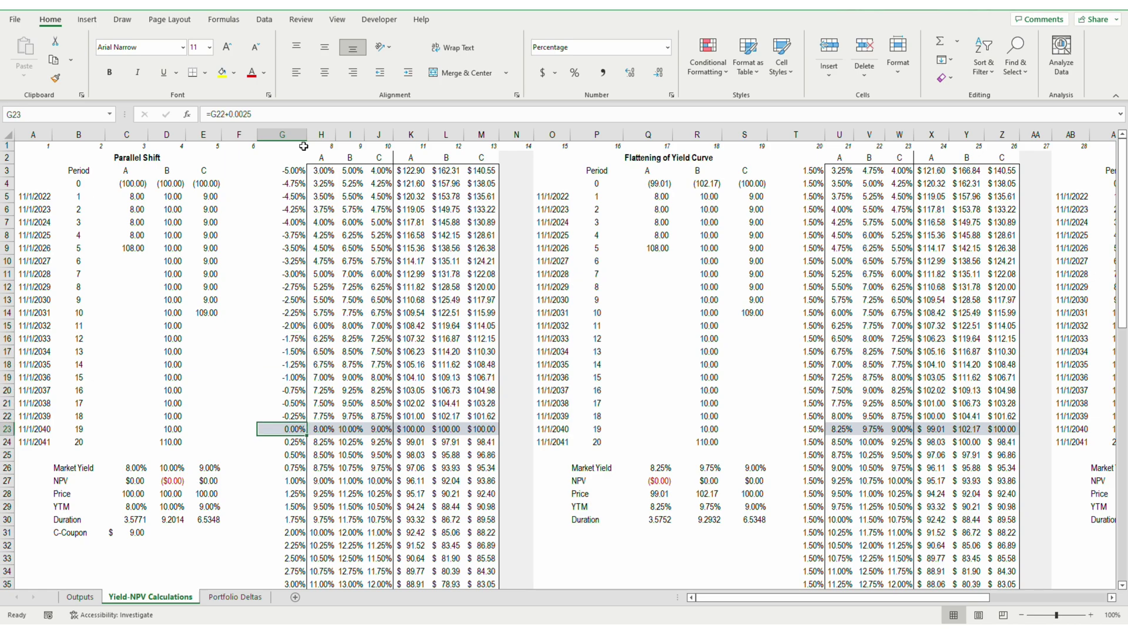
{"action": "key", "text": "Right"}
{"action": "key", "text": "Right"}
{"action": "key", "text": "Right"}
{"action": "key", "text": "Right"}
{"action": "key", "text": "shift+Right"}
{"action": "key", "text": "shift+Right"}
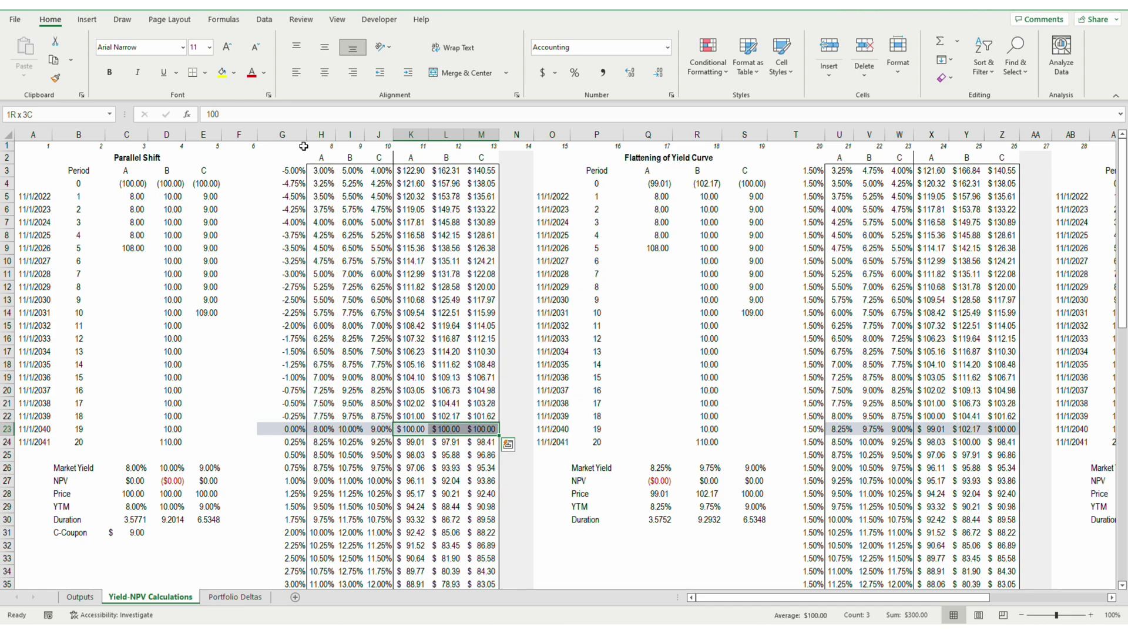
{"action": "key", "text": "Left"}
{"action": "key", "text": "Left"}
{"action": "key", "text": "Left"}
{"action": "key", "text": "Left"}
{"action": "key", "text": "Left"}
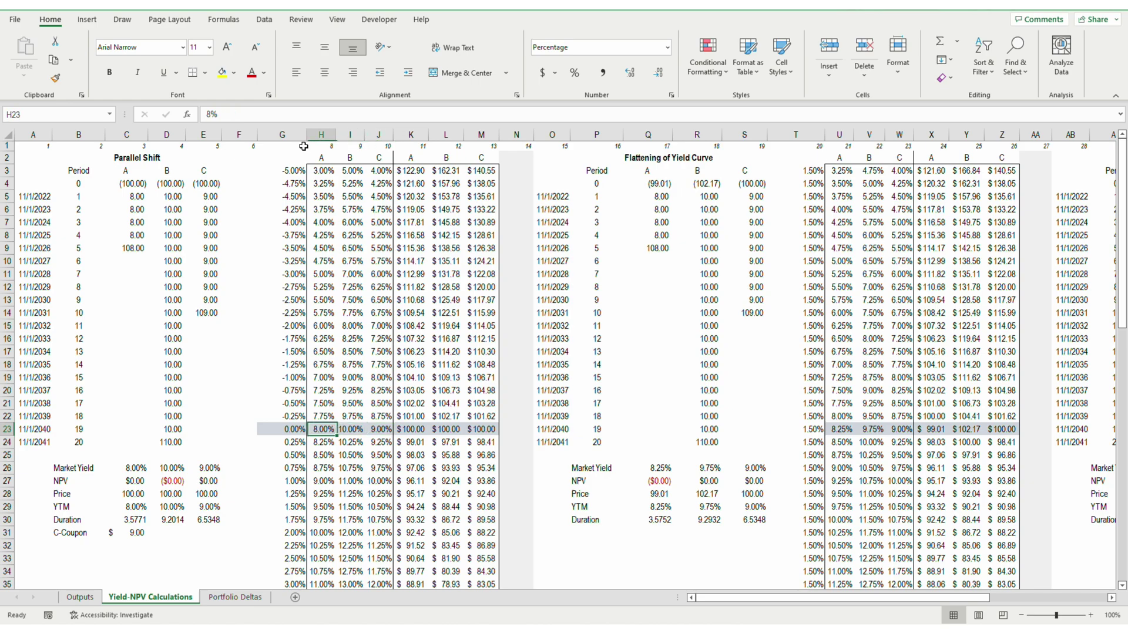
{"action": "key", "text": "Down"}
{"action": "key", "text": "Down"}
{"action": "key", "text": "Down"}
{"action": "key", "text": "Down"}
{"action": "key", "text": "Down"}
{"action": "key", "text": "Down"}
{"action": "key", "text": "Down"}
{"action": "key", "text": "Left"}
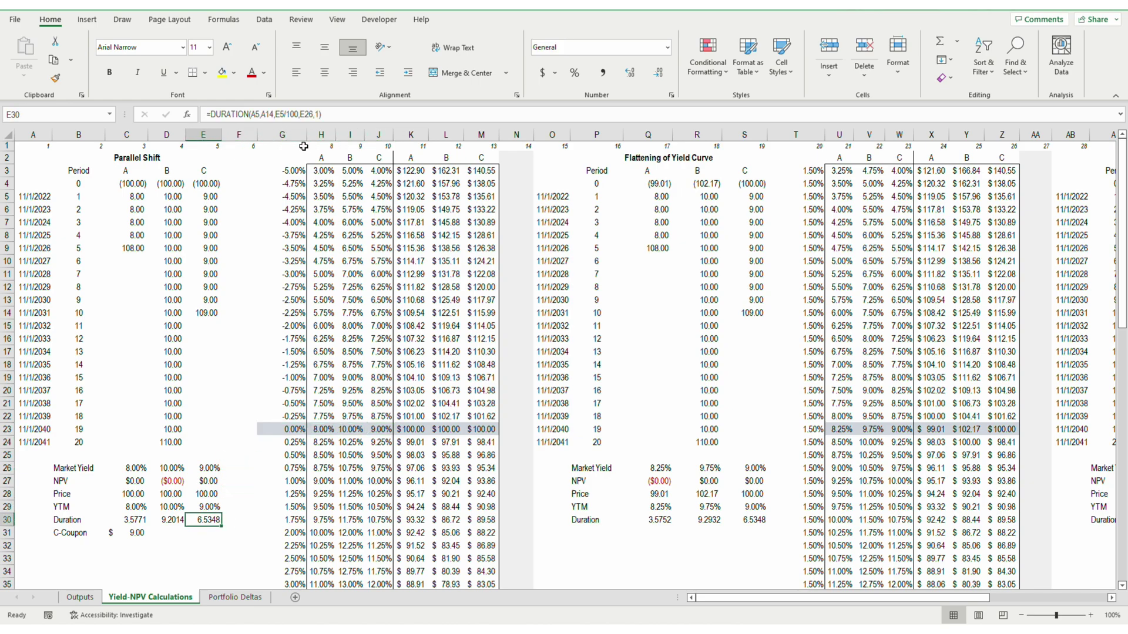
{"action": "key", "text": "Left"}
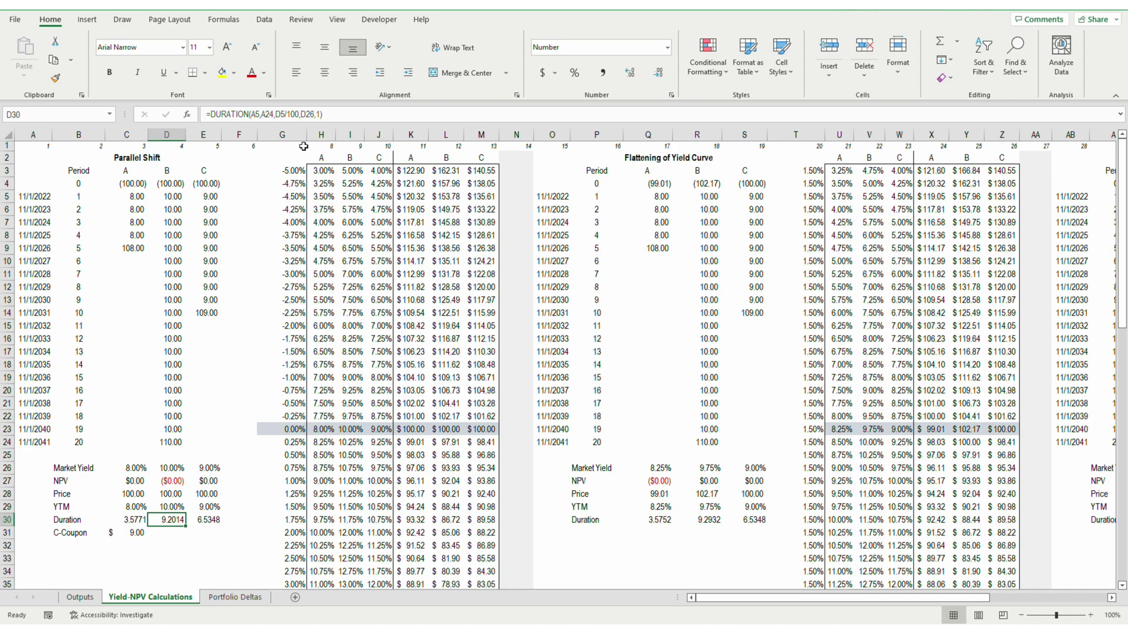
{"action": "key", "text": "Up"}
{"action": "key", "text": "Up"}
{"action": "key", "text": "Up"}
{"action": "key", "text": "Up"}
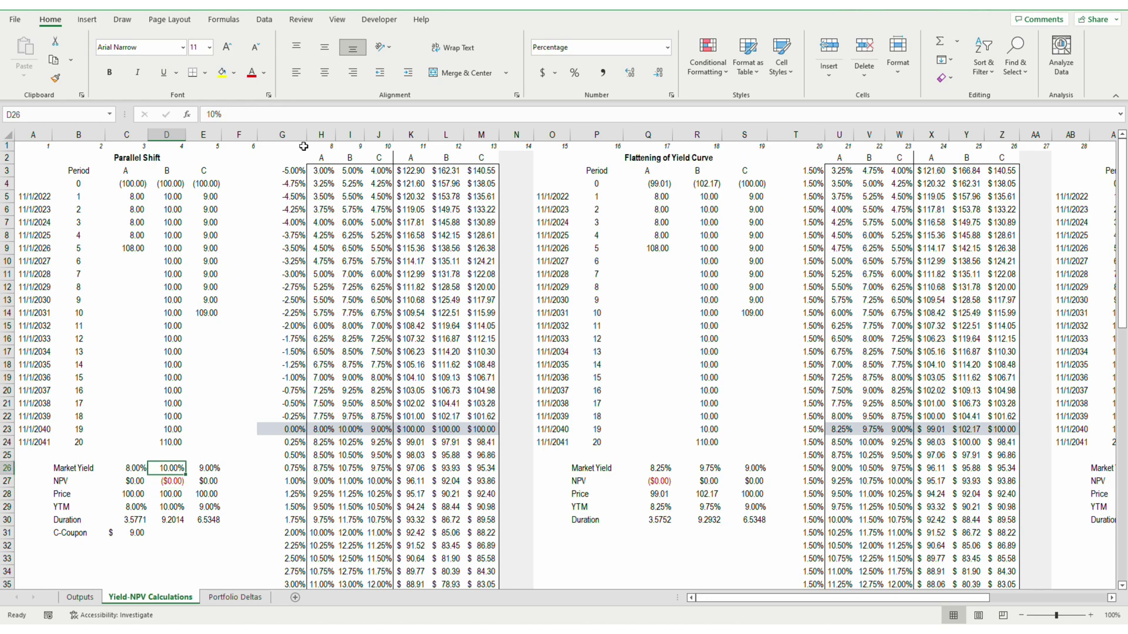
{"action": "key", "text": "Right"}
{"action": "key", "text": "Right"}
{"action": "key", "text": "Right"}
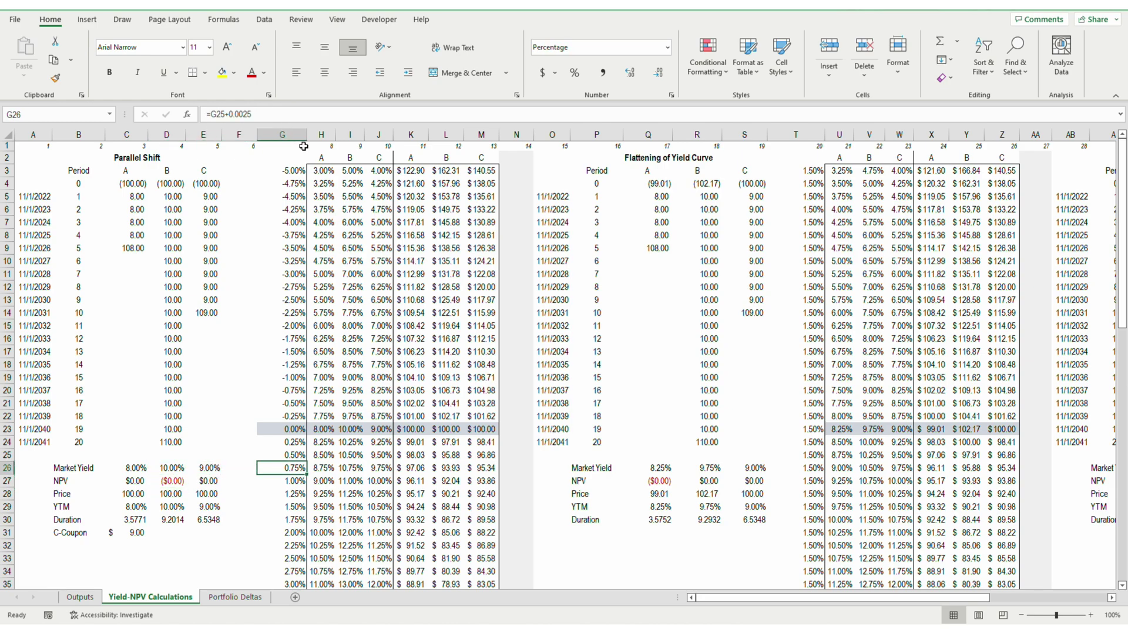
{"action": "key", "text": "shift+Up"}
{"action": "key", "text": "shift+Up"}
{"action": "key", "text": "shift+Up"}
{"action": "key", "text": "shift+Up"}
{"action": "key", "text": "shift+Up"}
{"action": "key", "text": "shift+Up"}
{"action": "key", "text": "shift+Up"}
{"action": "key", "text": "shift+Up"}
{"action": "key", "text": "shift+Up"}
{"action": "key", "text": "shift+Up"}
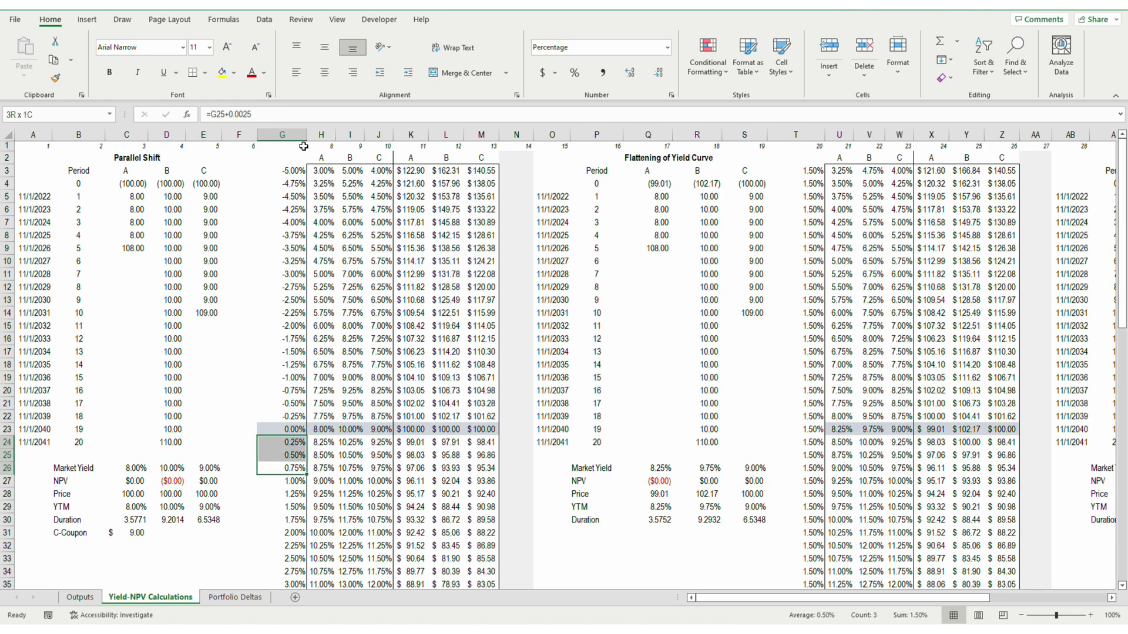
{"action": "key", "text": "shift+Up"}
{"action": "key", "text": "shift+Up"}
{"action": "key", "text": "shift+Up"}
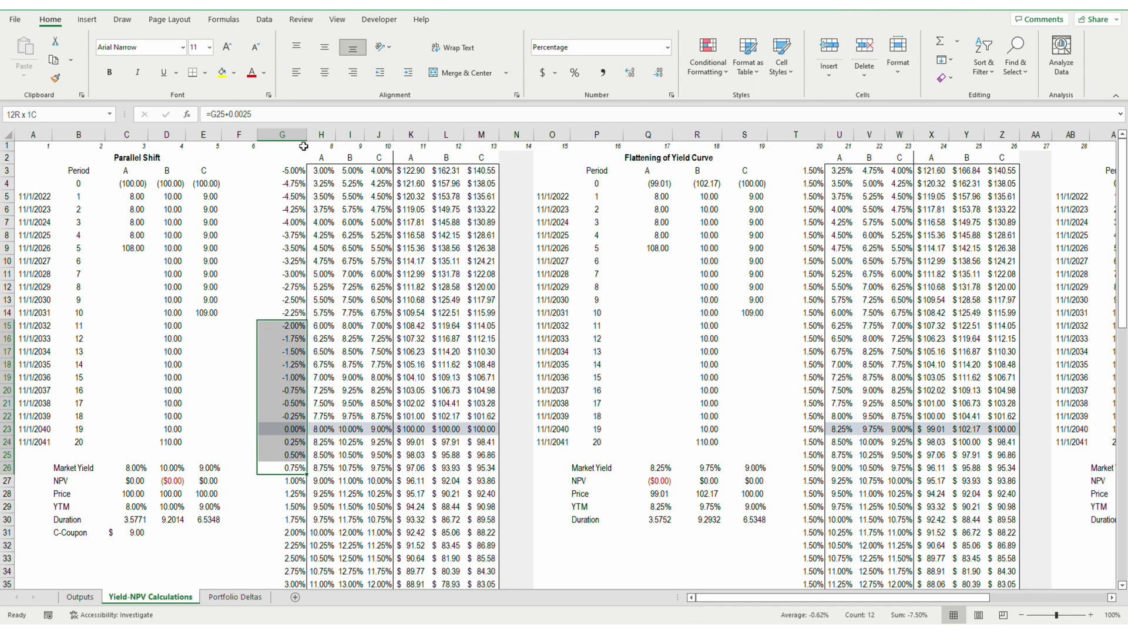
{"action": "key", "text": "Up"}
{"action": "key", "text": "Up"}
{"action": "key", "text": "Up"}
{"action": "key", "text": "Up"}
{"action": "key", "text": "Up"}
{"action": "key", "text": "Up"}
{"action": "key", "text": "Up"}
{"action": "key", "text": "Up"}
{"action": "key", "text": "Up"}
{"action": "key", "text": "Up"}
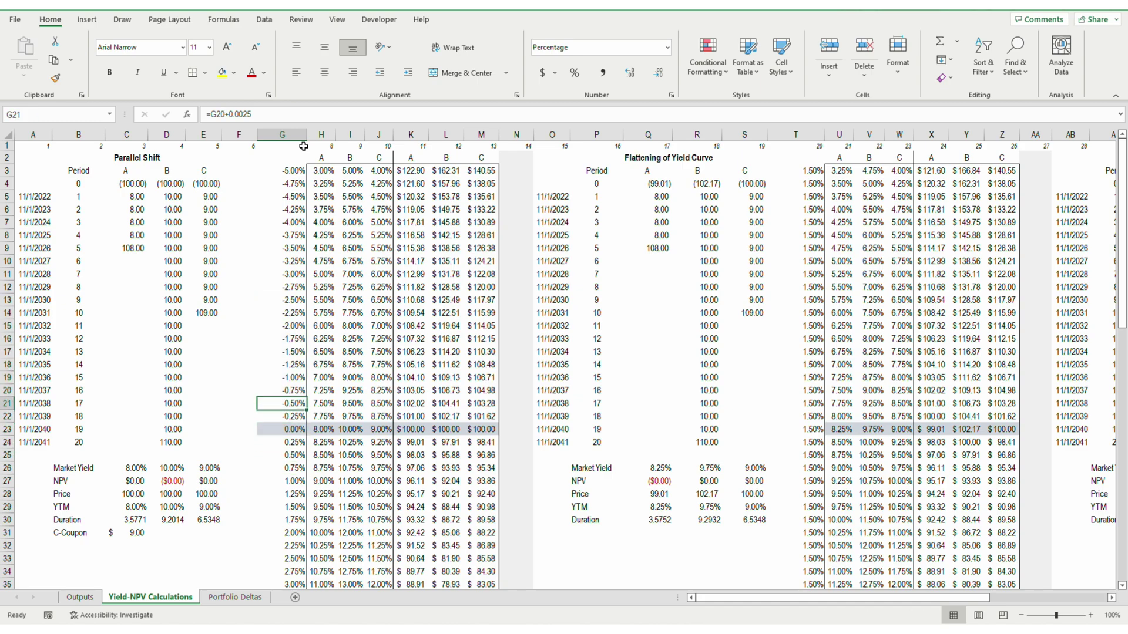
{"action": "key", "text": "F2"}
{"action": "key", "text": "Escape"}
{"action": "key", "text": "Up"}
{"action": "key", "text": "Up"}
{"action": "key", "text": "Up"}
{"action": "key", "text": "Down"}
{"action": "key", "text": "Down"}
{"action": "key", "text": "Down"}
{"action": "key", "text": "Down"}
{"action": "key", "text": "Down"}
{"action": "key", "text": "Down"}
{"action": "key", "text": "Down"}
{"action": "key", "text": "Down"}
{"action": "key", "text": "Down"}
{"action": "key", "text": "Down"}
{"action": "key", "text": "Right"}
{"action": "key", "text": "Right"}
{"action": "key", "text": "Right"}
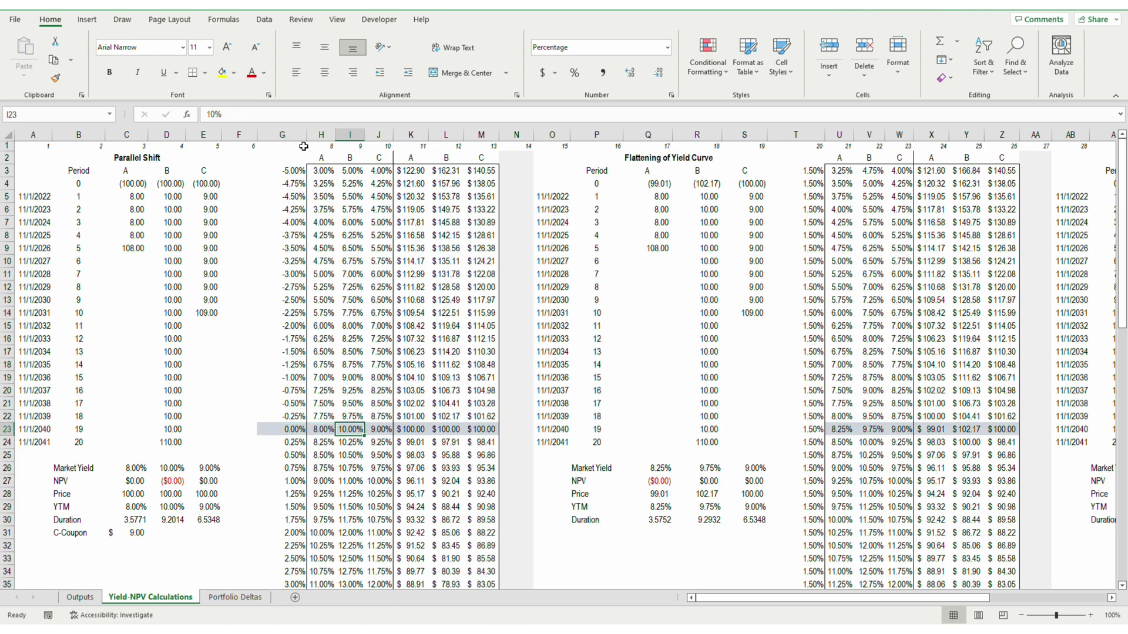
{"action": "key", "text": "shift+Up"}
{"action": "key", "text": "shift+Up"}
{"action": "key", "text": "shift+Up"}
{"action": "key", "text": "shift+Up"}
{"action": "key", "text": "shift+Up"}
{"action": "key", "text": "shift+Up"}
{"action": "key", "text": "shift+Up"}
{"action": "key", "text": "shift+Up"}
{"action": "key", "text": "Right"}
{"action": "key", "text": "Right"}
{"action": "key", "text": "Right"}
{"action": "key", "text": "Right"}
{"action": "key", "text": "Right"}
{"action": "key", "text": "Right"}
{"action": "key", "text": "Right"}
{"action": "key", "text": "Right"}
{"action": "key", "text": "Right"}
{"action": "key", "text": "Right"}
{"action": "key", "text": "Right"}
{"action": "key", "text": "Right"}
{"action": "key", "text": "Right"}
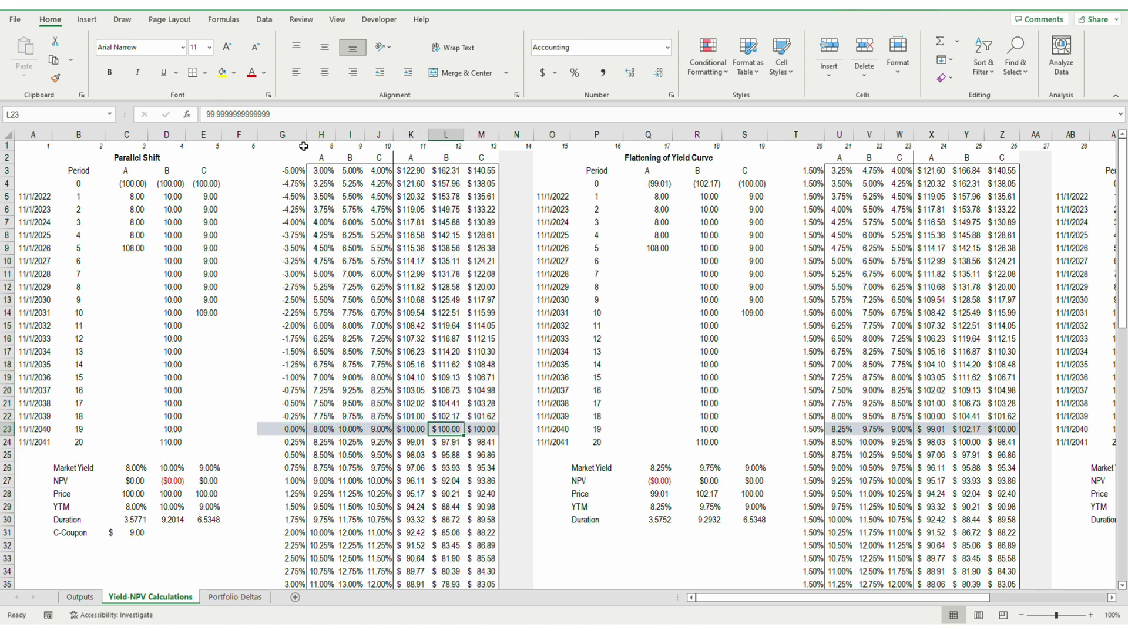
{"action": "key", "text": "shift+Up"}
{"action": "key", "text": "shift+Up"}
{"action": "key", "text": "shift+Up"}
{"action": "key", "text": "shift+Up"}
{"action": "key", "text": "shift+Up"}
{"action": "key", "text": "shift+Up"}
{"action": "key", "text": "shift+Up"}
{"action": "key", "text": "shift+Up"}
{"action": "key", "text": "shift+Up"}
{"action": "key", "text": "shift+Up"}
{"action": "key", "text": "Right"}
{"action": "key", "text": "Left"}
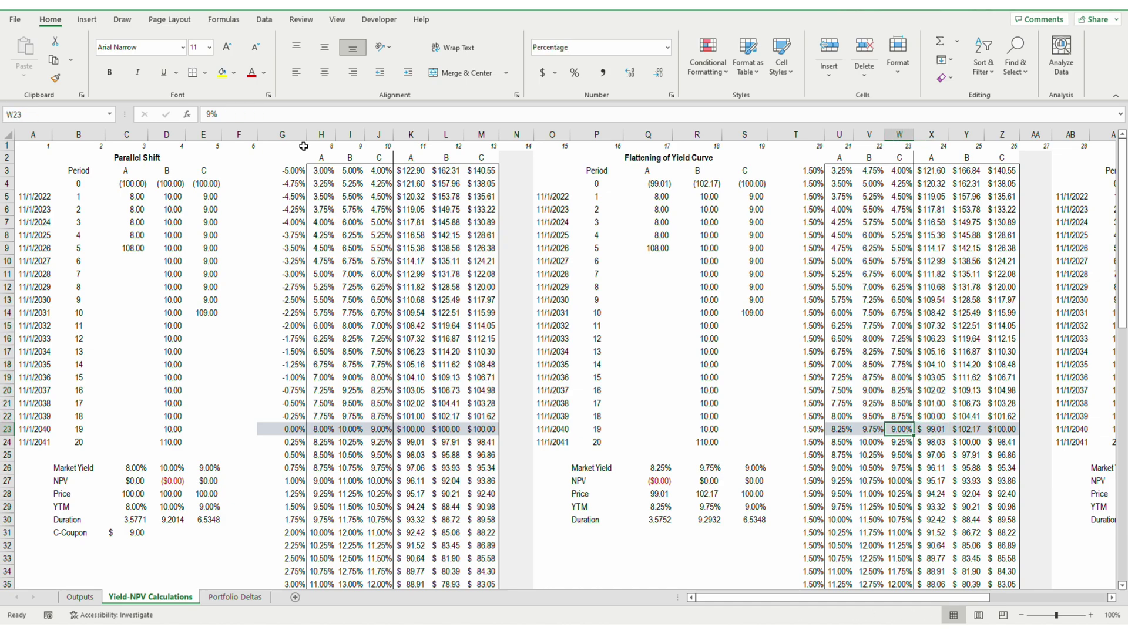
{"action": "key", "text": "Left"}
{"action": "key", "text": "Left"}
{"action": "key", "text": "Left"}
{"action": "key", "text": "Left"}
{"action": "key", "text": "Left"}
{"action": "key", "text": "Left"}
{"action": "key", "text": "Left"}
{"action": "key", "text": "Left"}
{"action": "key", "text": "Left"}
{"action": "key", "text": "Left"}
{"action": "key", "text": "Left"}
{"action": "key", "text": "Left"}
{"action": "key", "text": "Left"}
{"action": "key", "text": "Left"}
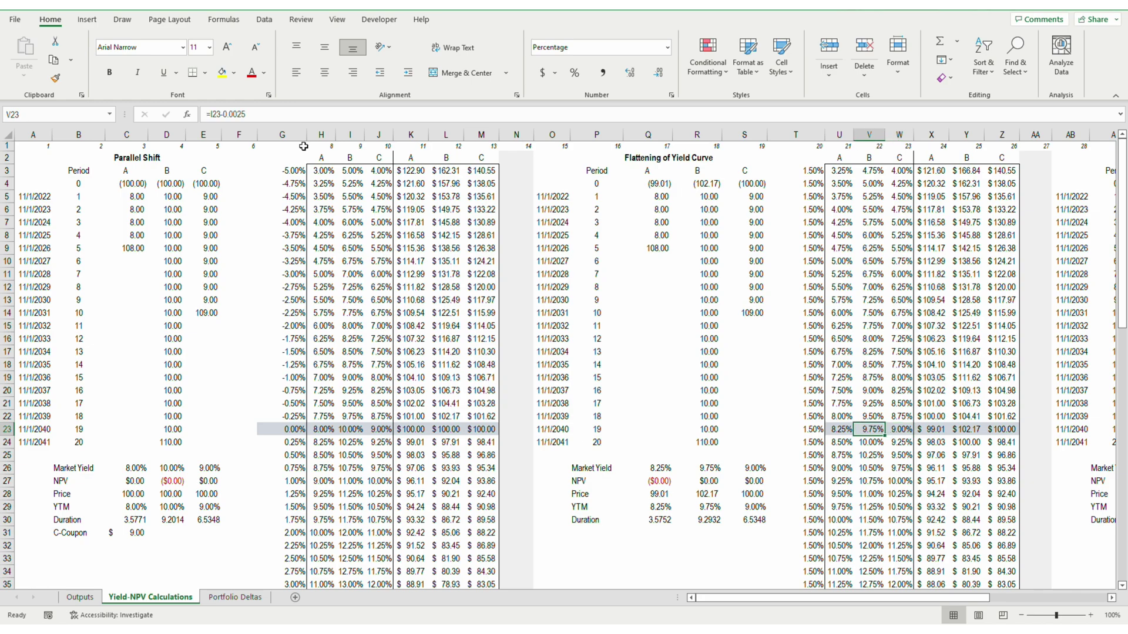
{"action": "key", "text": "Right"}
{"action": "key", "text": "Right"}
{"action": "key", "text": "Right"}
{"action": "key", "text": "Right"}
{"action": "key", "text": "Right"}
{"action": "key", "text": "Right"}
{"action": "key", "text": "Right"}
{"action": "key", "text": "Right"}
{"action": "key", "text": "Right"}
{"action": "key", "text": "Right"}
{"action": "key", "text": "Right"}
{"action": "key", "text": "Up"}
{"action": "key", "text": "Up"}
{"action": "key", "text": "Up"}
{"action": "key", "text": "Up"}
{"action": "key", "text": "Up"}
{"action": "key", "text": "Up"}
{"action": "key", "text": "F2"}
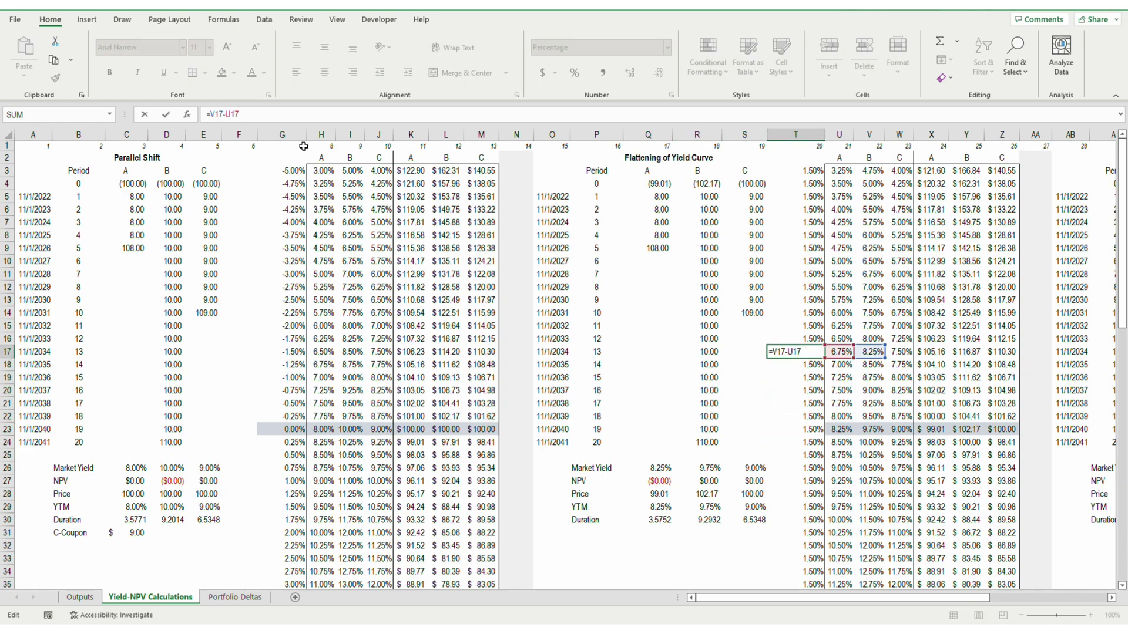
{"action": "key", "text": "Escape"}
{"action": "key", "text": "Up"}
{"action": "key", "text": "Up"}
{"action": "key", "text": "Up"}
{"action": "key", "text": "Up"}
{"action": "key", "text": "Up"}
{"action": "key", "text": "Up"}
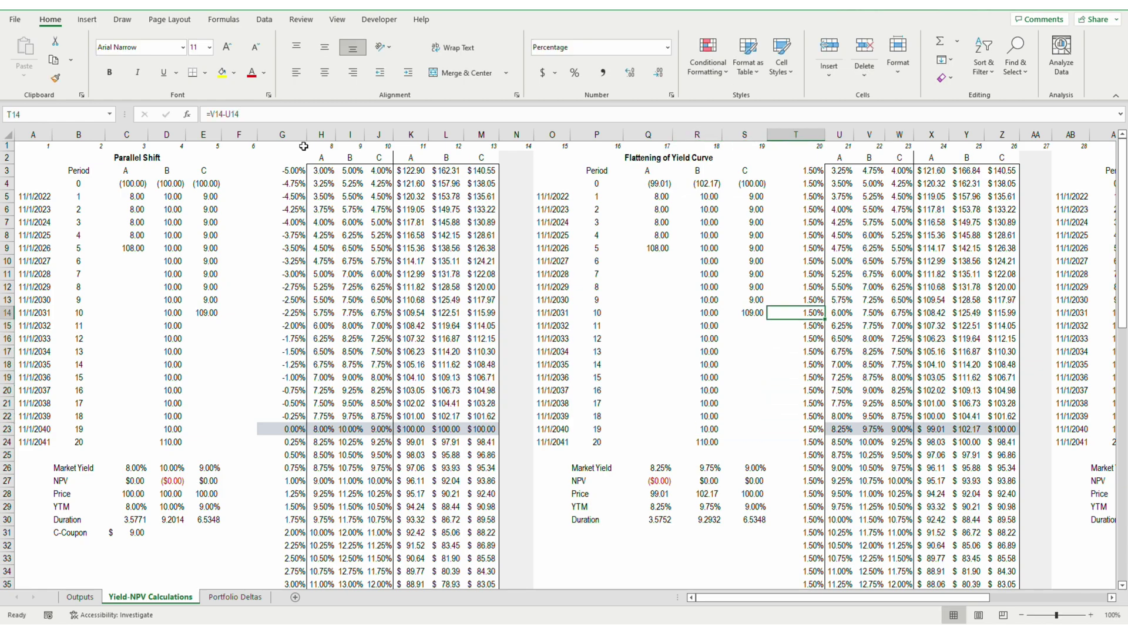
{"action": "key", "text": "F2"}
{"action": "key", "text": "Escape"}
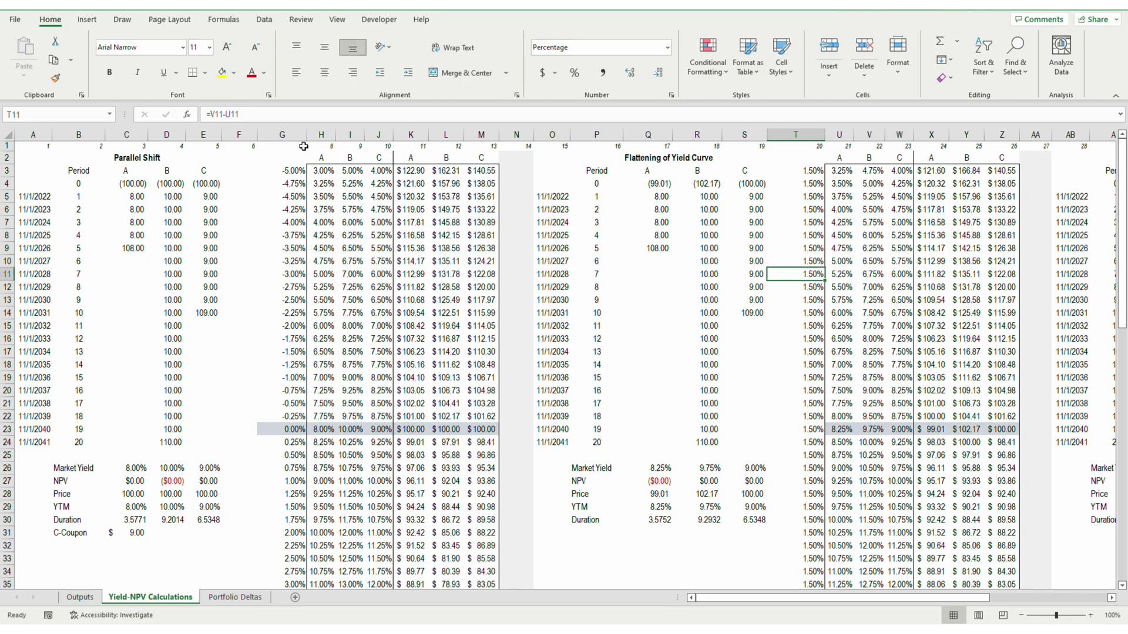
{"action": "key", "text": "Right"}
{"action": "key", "text": "Right"}
{"action": "key", "text": "Right"}
{"action": "key", "text": "Right"}
{"action": "key", "text": "Right"}
{"action": "key", "text": "Right"}
{"action": "key", "text": "Right"}
{"action": "key", "text": "Right"}
{"action": "key", "text": "Right"}
{"action": "key", "text": "Right"}
{"action": "key", "text": "Right"}
{"action": "key", "text": "Right"}
{"action": "key", "text": "Right"}
{"action": "key", "text": "Right"}
{"action": "key", "text": "Right"}
{"action": "key", "text": "Right"}
{"action": "key", "text": "Right"}
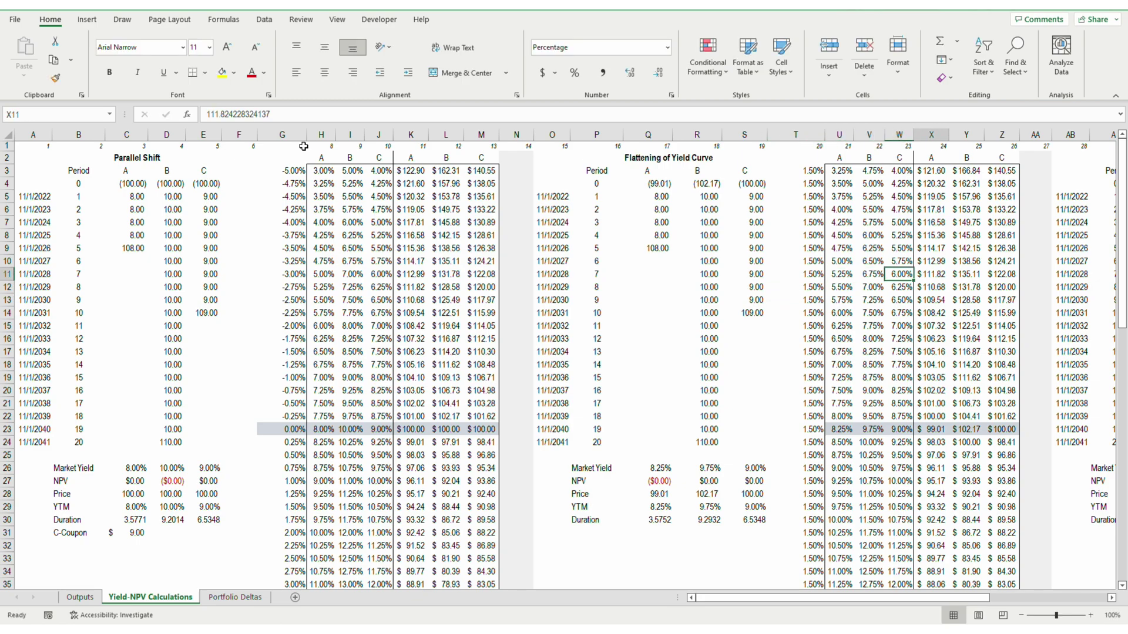
{"action": "key", "text": "Left"}
{"action": "key", "text": "Left"}
{"action": "key", "text": "Left"}
{"action": "key", "text": "Left"}
{"action": "key", "text": "Left"}
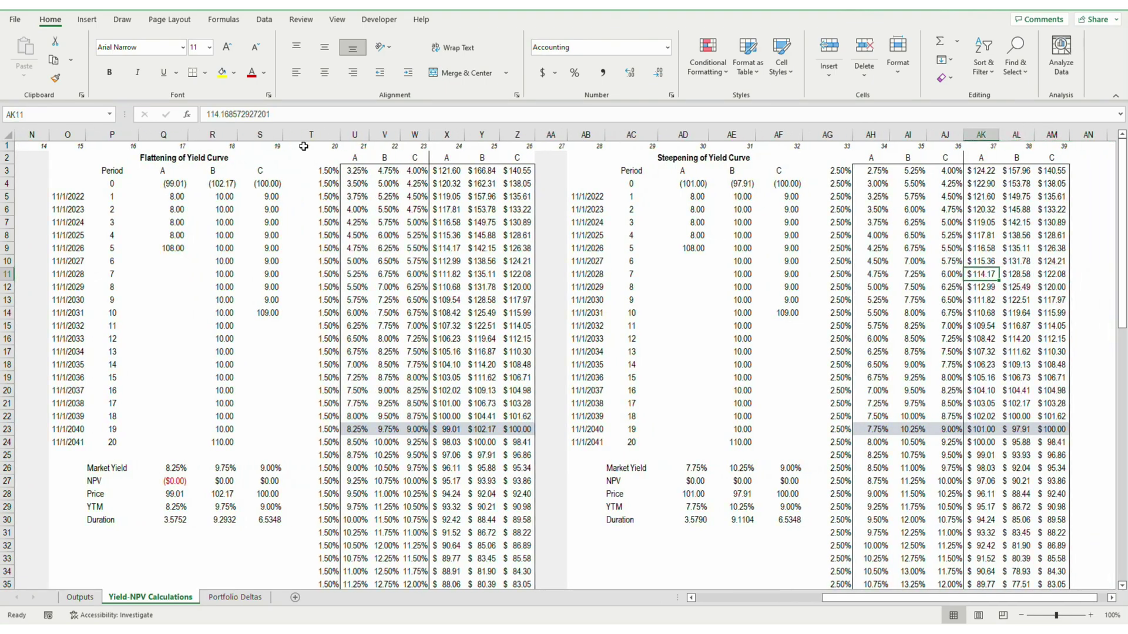
{"action": "key", "text": "F2"}
{"action": "key", "text": "Escape"}
{"action": "key", "text": "Down"}
{"action": "key", "text": "Down"}
{"action": "key", "text": "Down"}
{"action": "key", "text": "F2"}
{"action": "key", "text": "Escape"}
{"action": "key", "text": "Down"}
{"action": "key", "text": "Down"}
{"action": "key", "text": "Down"}
{"action": "key", "text": "Down"}
{"action": "key", "text": "Down"}
{"action": "key", "text": "Down"}
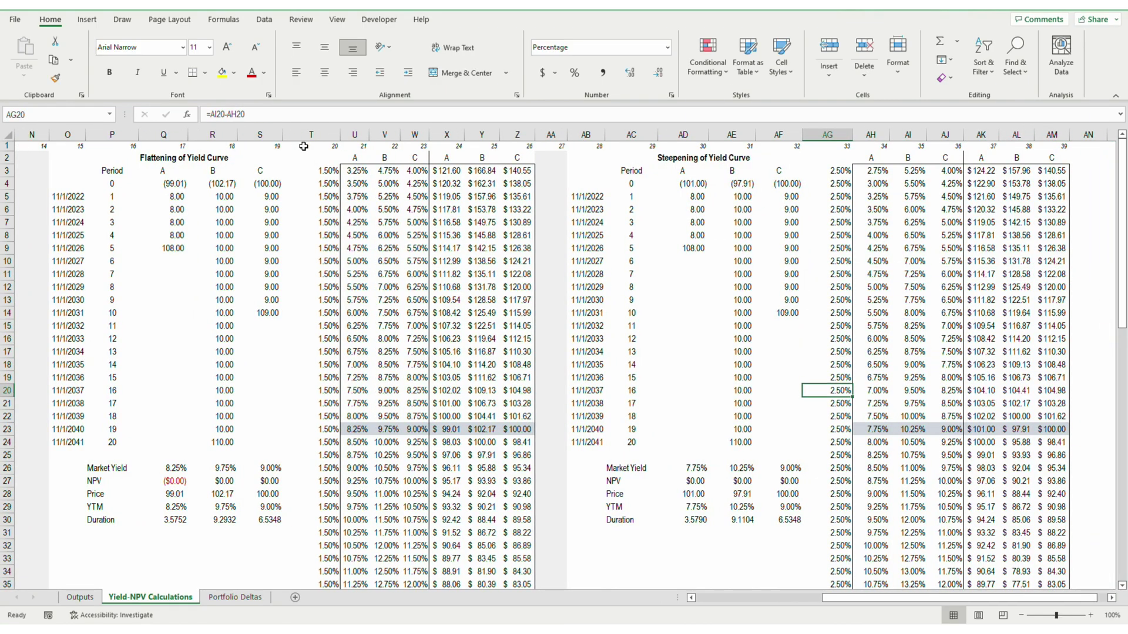
Review the Market Yield Change, 100%-Weighted C and 50/50 Bond A/B Portfolio headers.
{"action": "key", "text": "ctrl+Page_Down"}
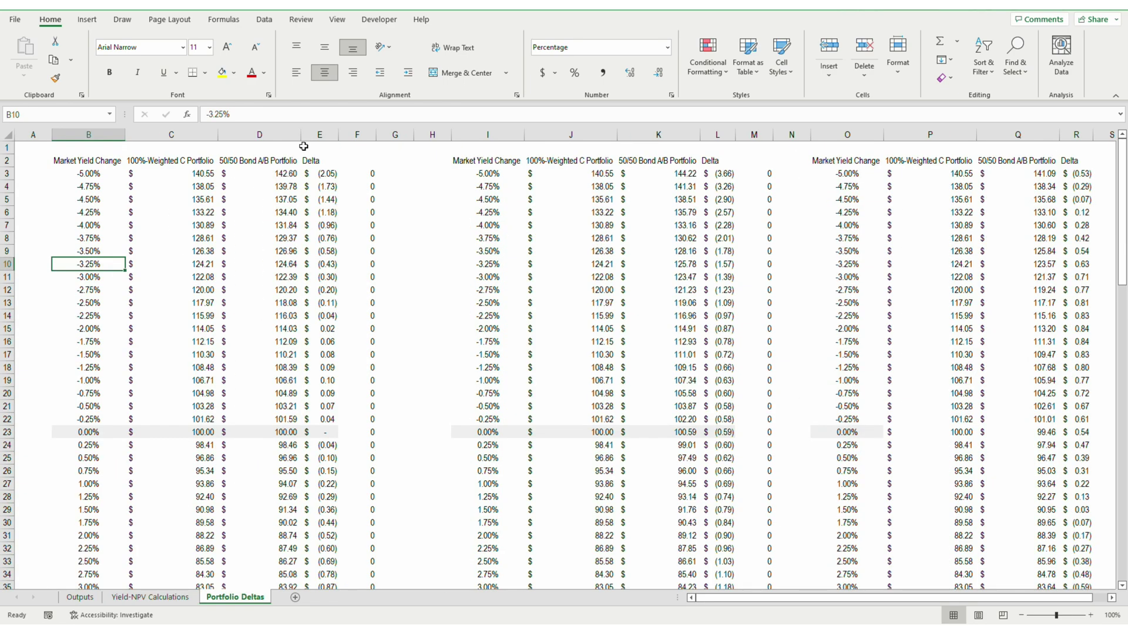
{"action": "key", "text": "ctrl+Up"}
{"action": "key", "text": "Left"}
{"action": "key", "text": "Right"}
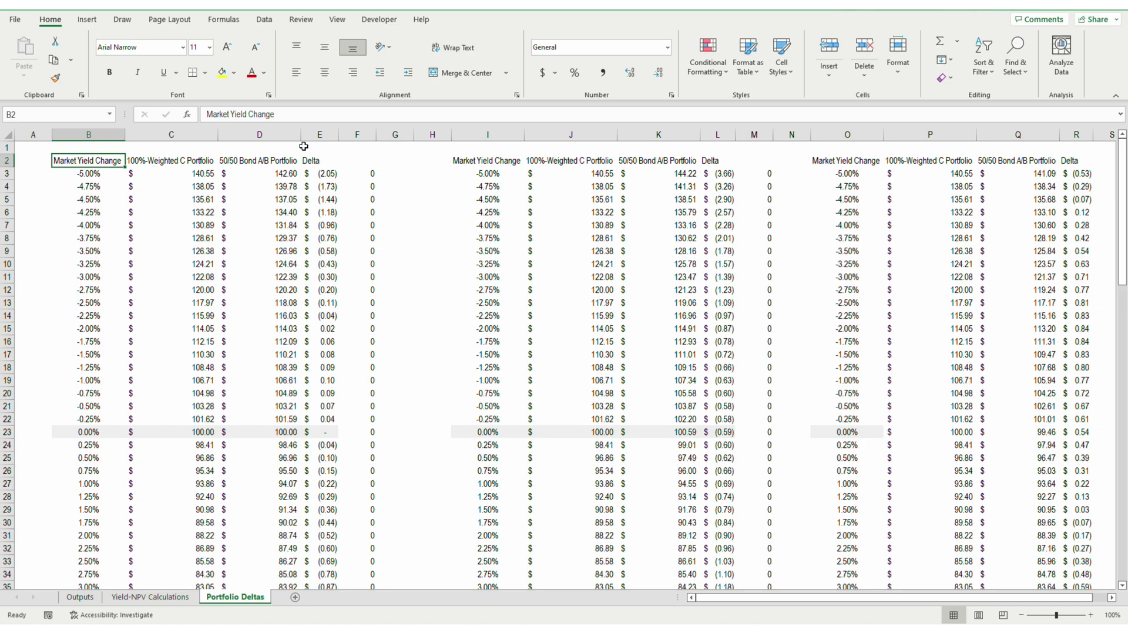
{"action": "key", "text": "Right"}
{"action": "key", "text": "Down"}
{"action": "key", "text": "Up"}
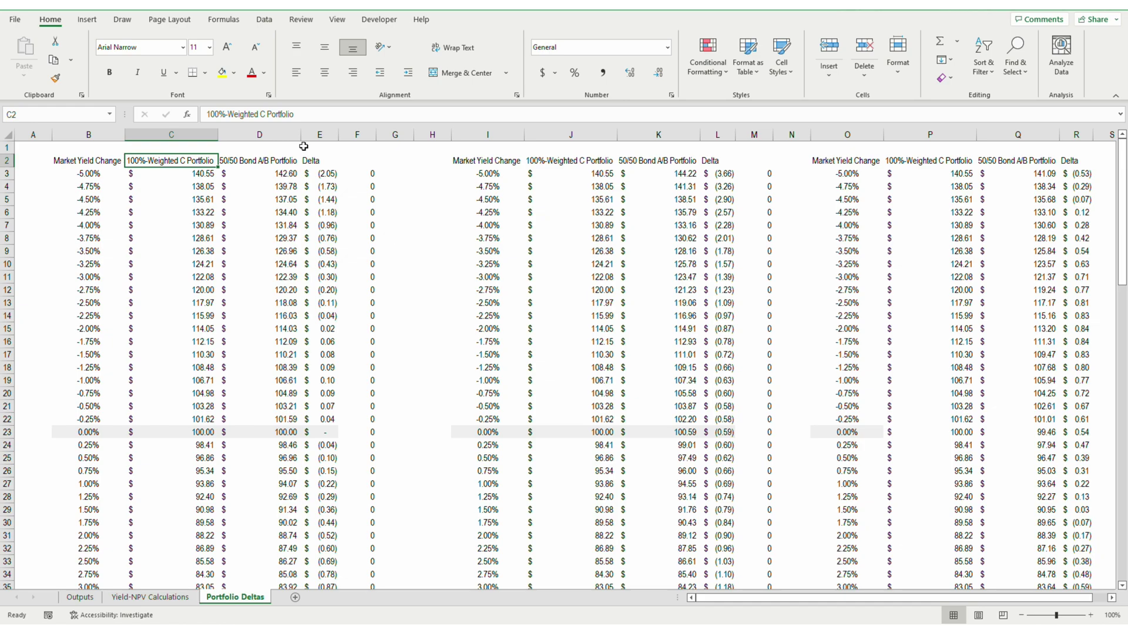
{"action": "key", "text": "Right"}
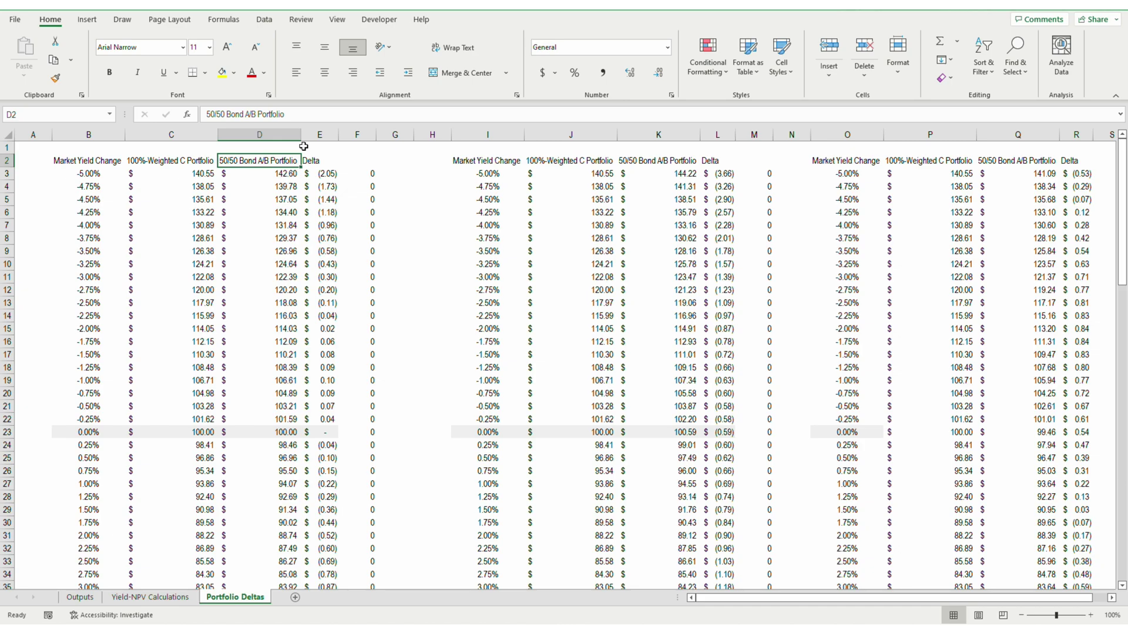
Check the Delta column formulas, starting with =C3-D3, down the column.
{"action": "key", "text": "Down"}
{"action": "key", "text": "Right"}
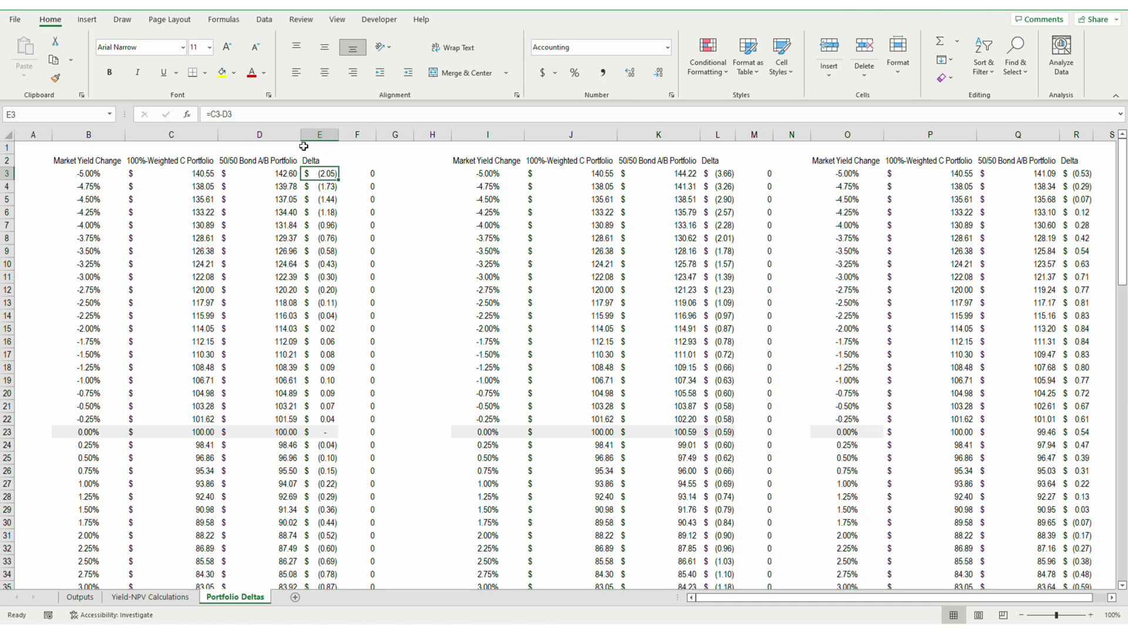
{"action": "key", "text": "Down"}
{"action": "key", "text": "Down"}
{"action": "key", "text": "Down"}
{"action": "key", "text": "F2"}
{"action": "key", "text": "Return"}
{"action": "key", "text": "Down"}
{"action": "key", "text": "Down"}
{"action": "key", "text": "Down"}
{"action": "key", "text": "Down"}
{"action": "key", "text": "Down"}
{"action": "key", "text": "Down"}
{"action": "key", "text": "F2"}
{"action": "key", "text": "Return"}
{"action": "key", "text": "Down"}
{"action": "key", "text": "Down"}
{"action": "key", "text": "Down"}
{"action": "key", "text": "Down"}
{"action": "key", "text": "Down"}
{"action": "key", "text": "Down"}
{"action": "key", "text": "Down"}
{"action": "key", "text": "Down"}
{"action": "key", "text": "Down"}
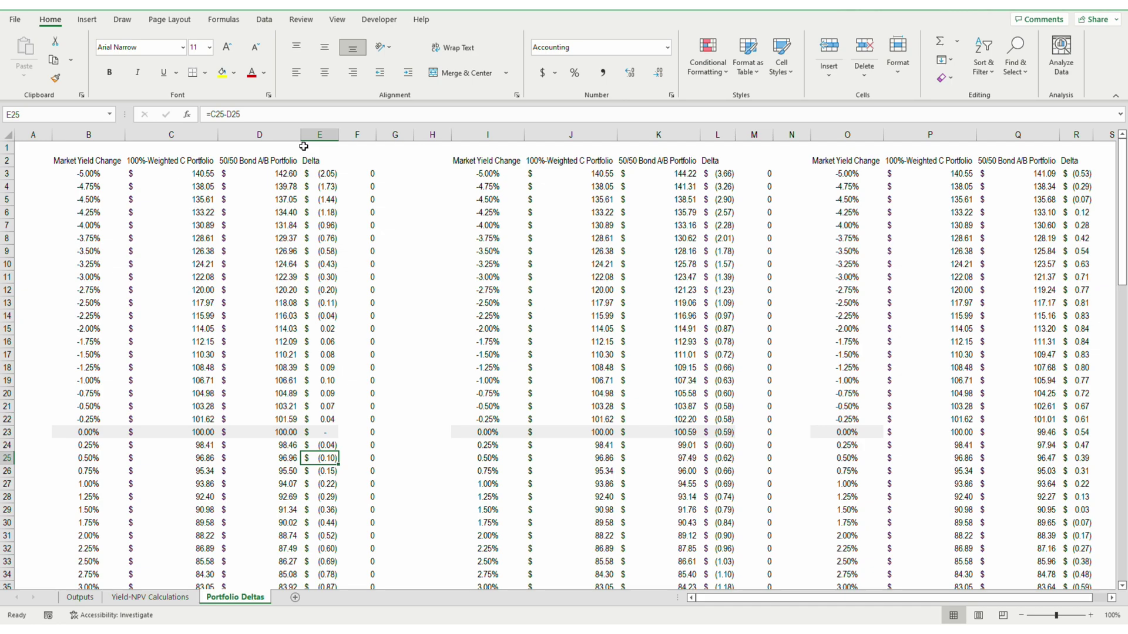
{"action": "key", "text": "Up"}
{"action": "key", "text": "Up"}
{"action": "key", "text": "Up"}
{"action": "key", "text": "Up"}
{"action": "key", "text": "Up"}
{"action": "key", "text": "Up"}
{"action": "key", "text": "Up"}
{"action": "key", "text": "Up"}
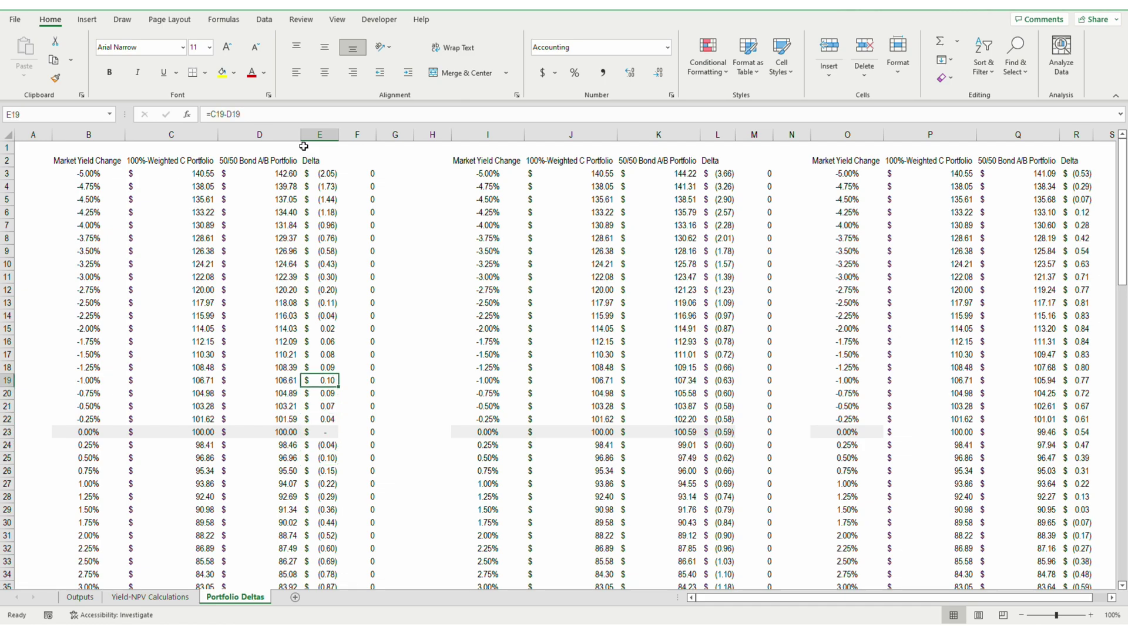
{"action": "key", "text": "Up"}
{"action": "key", "text": "Up"}
{"action": "key", "text": "Up"}
{"action": "key", "text": "Up"}
{"action": "key", "text": "Up"}
{"action": "key", "text": "Up"}
{"action": "key", "text": "Up"}
{"action": "key", "text": "Up"}
{"action": "key", "text": "Up"}
{"action": "key", "text": "Up"}
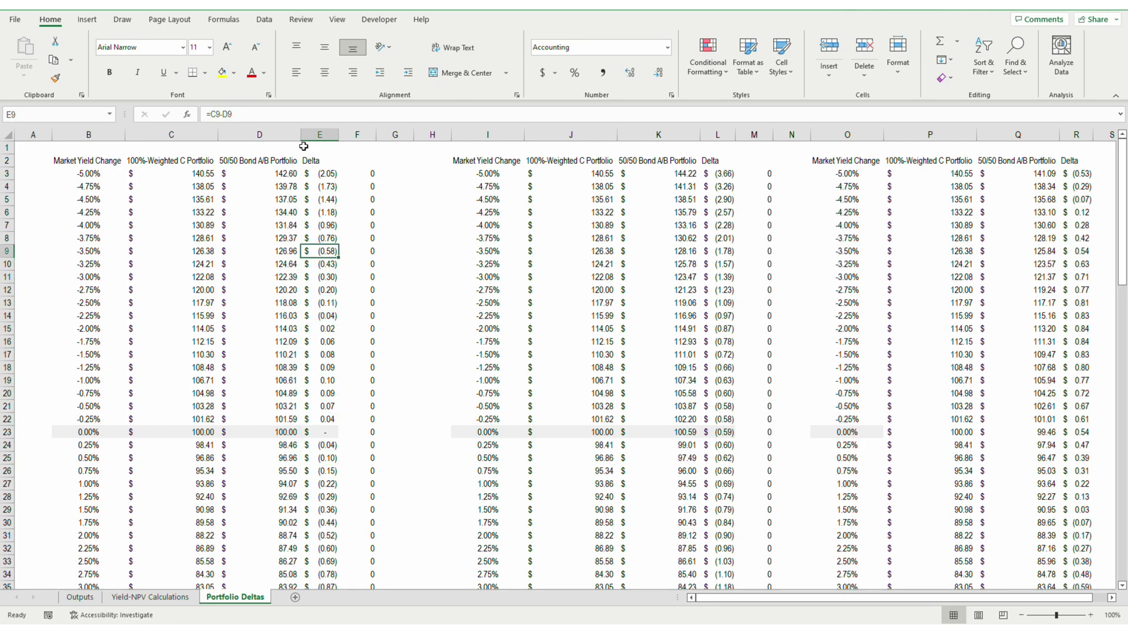
Go to the top of the Outputs sheet and inspect the bond C and A convexity curves.
{"action": "key", "text": "ctrl+Page_Up"}
{"action": "key", "text": "ctrl+Page_Up"}
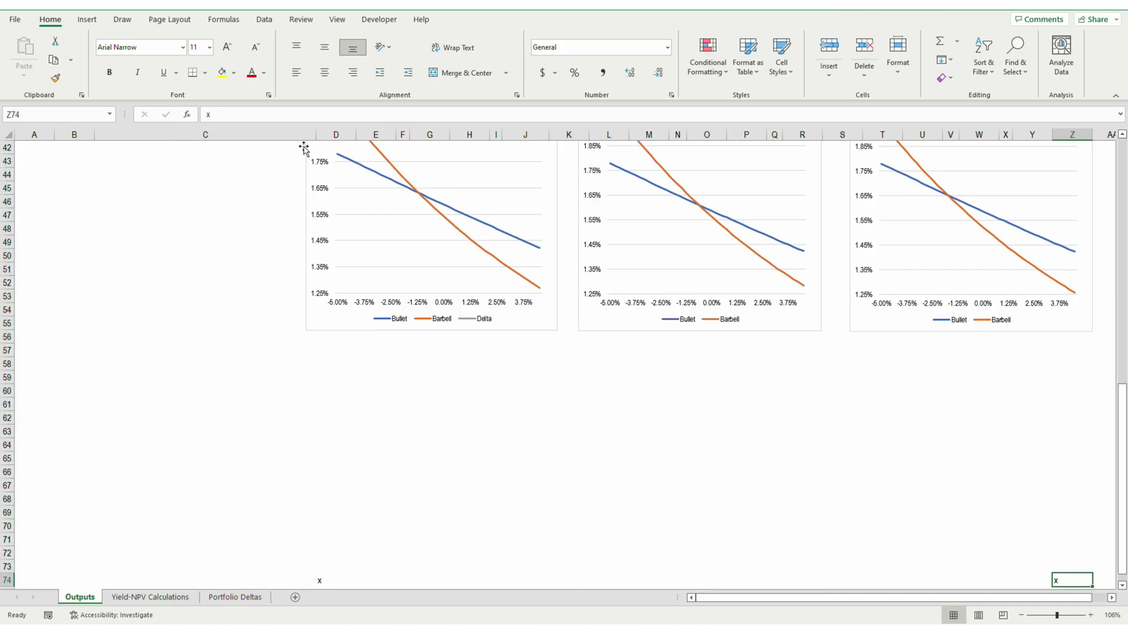
{"action": "key", "text": "Up"}
{"action": "key", "text": "Up"}
{"action": "key", "text": "Up"}
{"action": "key", "text": "Up"}
{"action": "key", "text": "Up"}
{"action": "key", "text": "Up"}
{"action": "key", "text": "Up"}
{"action": "key", "text": "Up"}
{"action": "key", "text": "Up"}
{"action": "key", "text": "Up"}
{"action": "key", "text": "Up"}
{"action": "key", "text": "Up"}
{"action": "key", "text": "Up"}
{"action": "key", "text": "Up"}
{"action": "key", "text": "Up"}
{"action": "key", "text": "Up"}
{"action": "key", "text": "Up"}
{"action": "key", "text": "Up"}
{"action": "key", "text": "Up"}
{"action": "key", "text": "Up"}
{"action": "key", "text": "Up"}
{"action": "key", "text": "Up"}
{"action": "key", "text": "Up"}
{"action": "key", "text": "Up"}
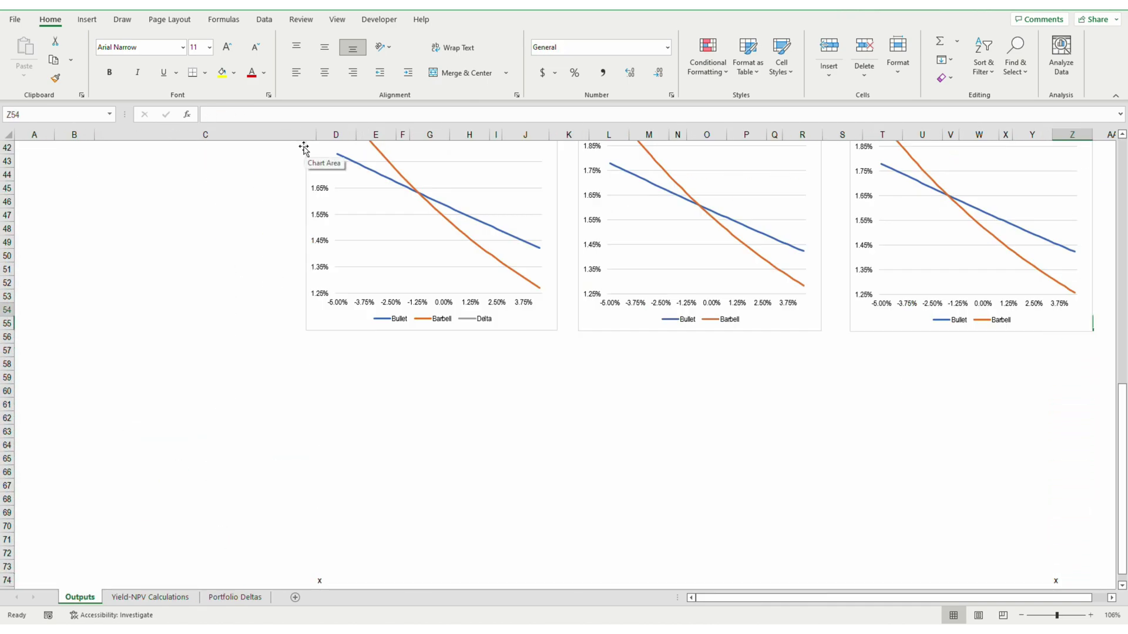
{"action": "key", "text": "ctrl+Up"}
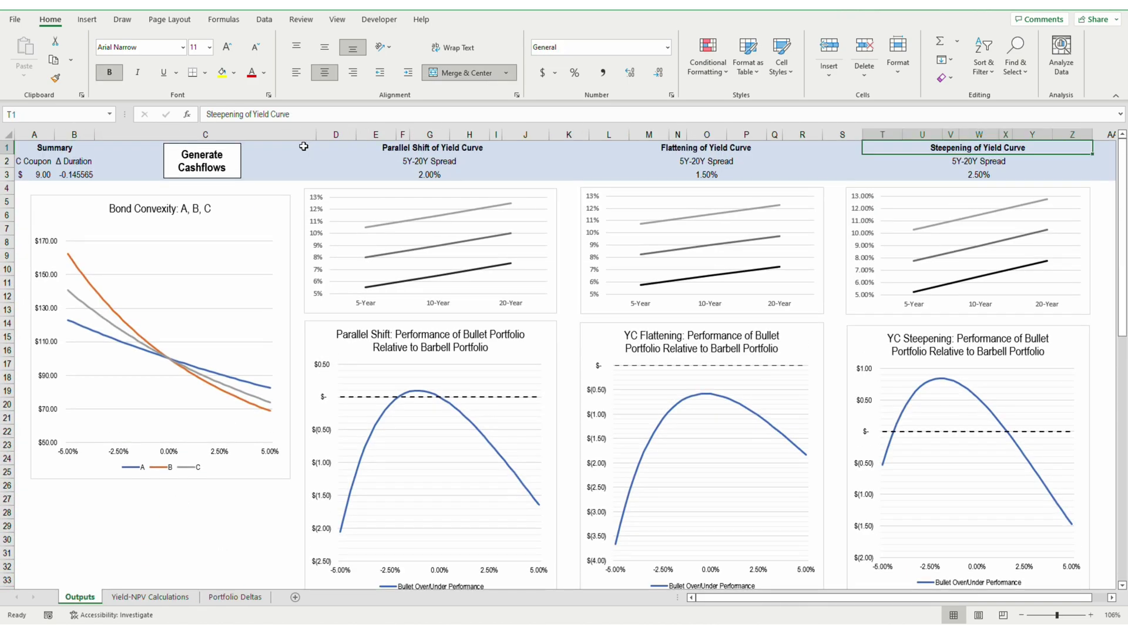
{"action": "left_click", "coordinate": [114, 330]}
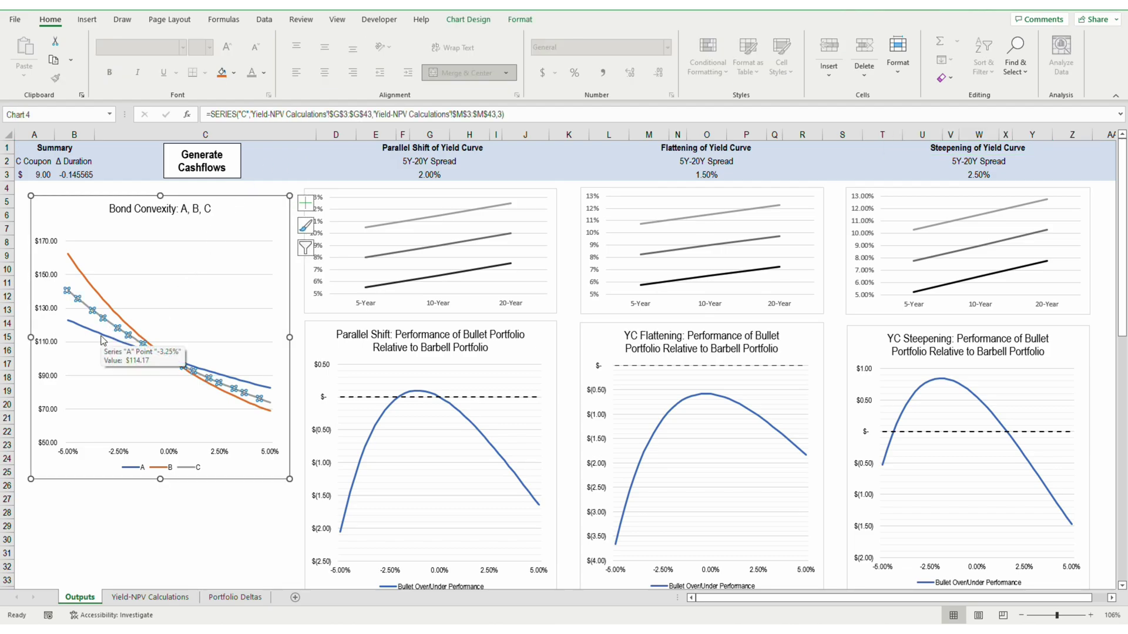
{"action": "left_click", "coordinate": [103, 340]}
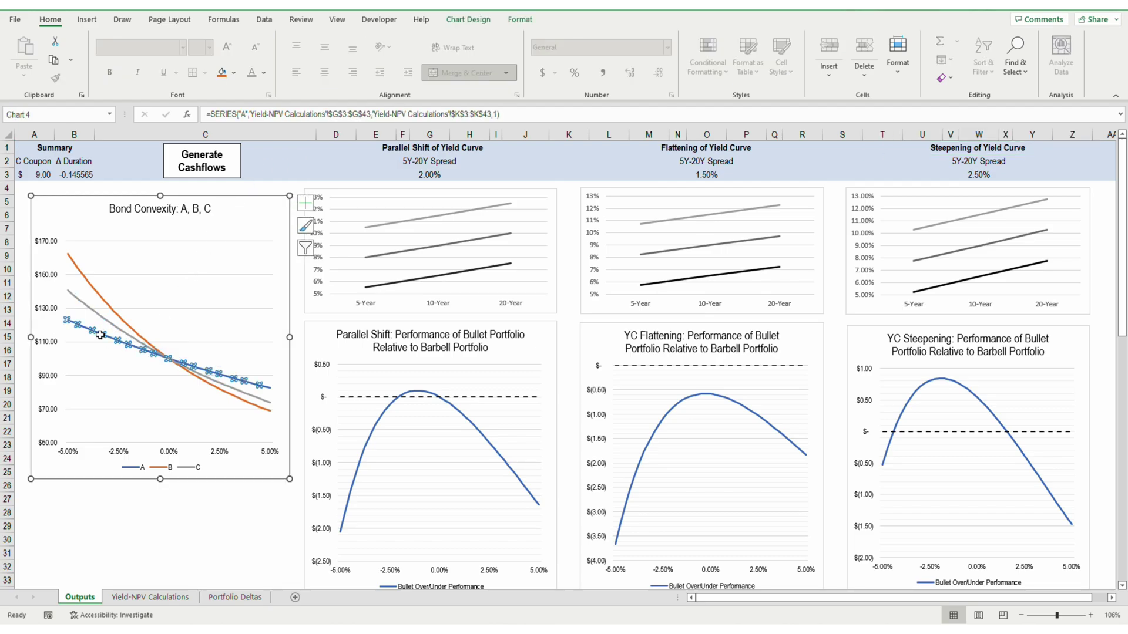
{"action": "left_click", "coordinate": [67, 489]}
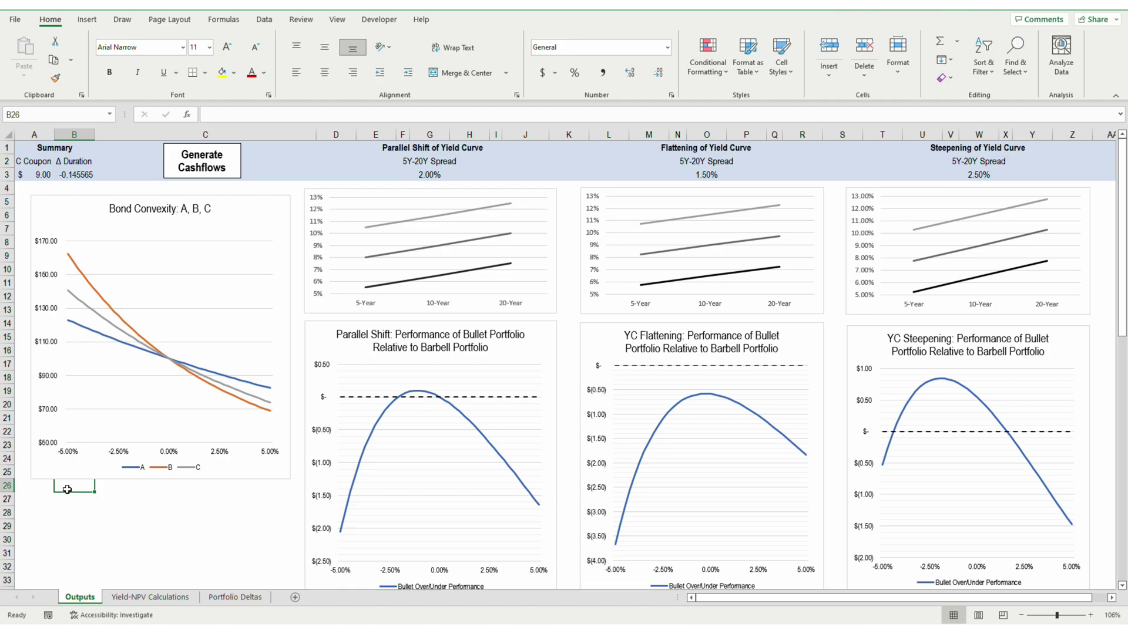
{"action": "left_click", "coordinate": [327, 337]}
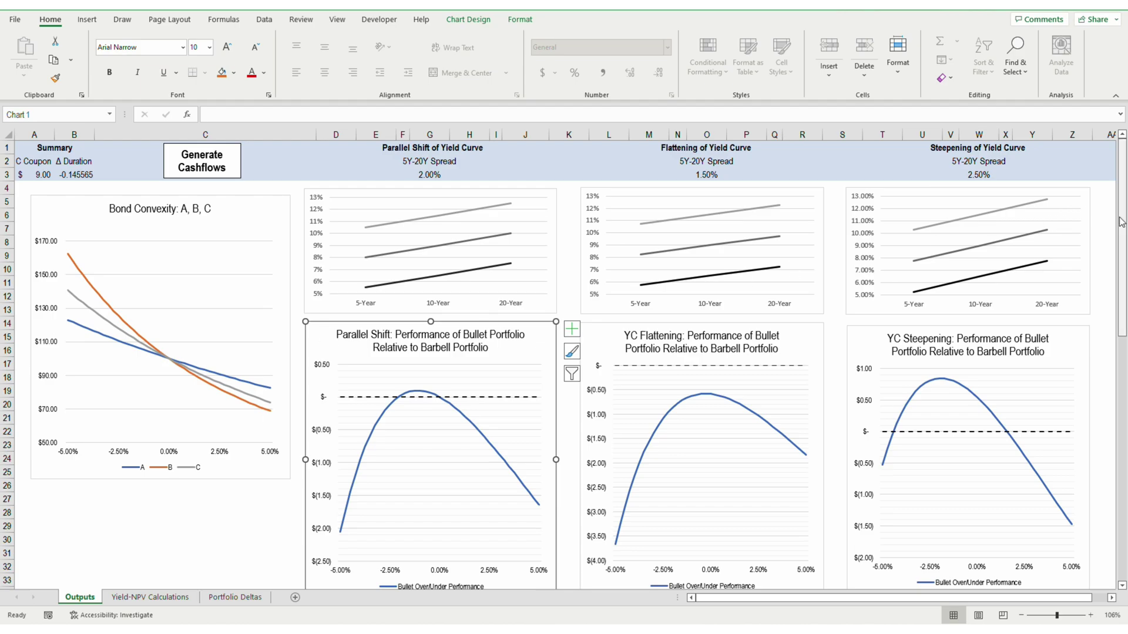
{"action": "left_click_drag", "start_coordinate": [1123, 222], "coordinate": [1114, 354]}
{"action": "left_click", "coordinate": [551, 326]}
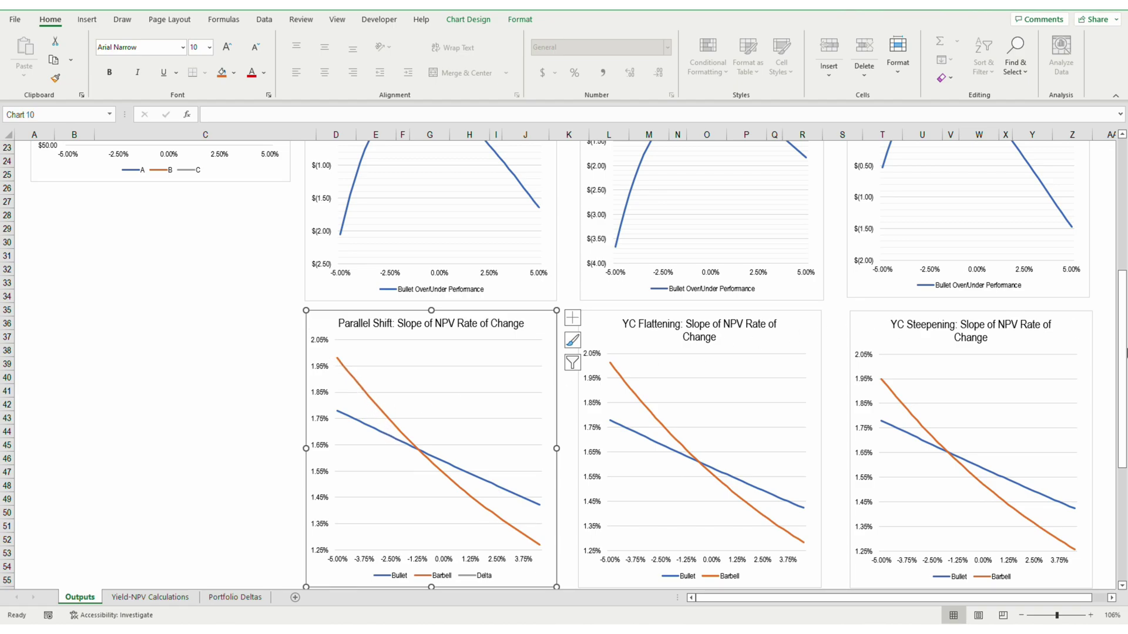
{"action": "left_click_drag", "start_coordinate": [1122, 354], "coordinate": [1122, 223]}
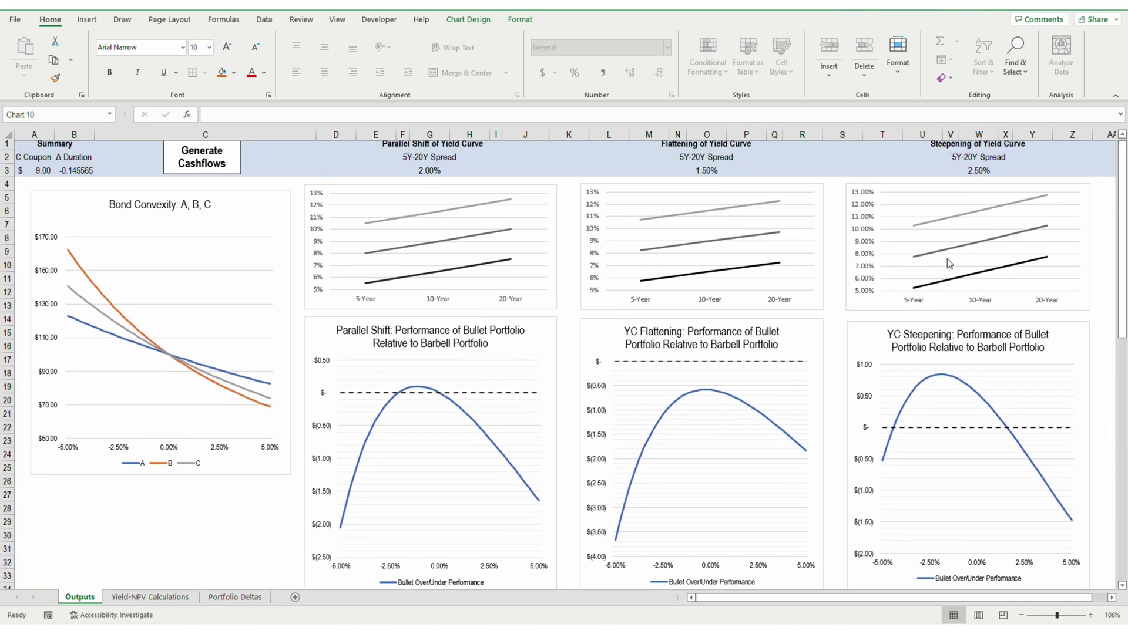
{"action": "left_click", "coordinate": [415, 386]}
{"action": "left_click", "coordinate": [416, 387]}
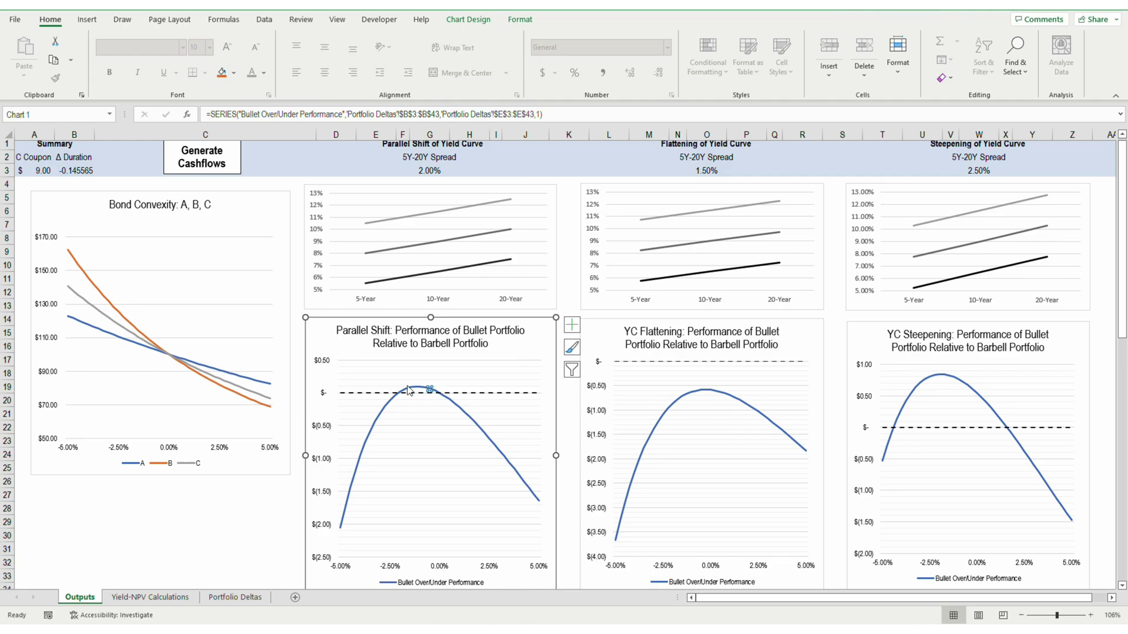
{"action": "left_click", "coordinate": [295, 412]}
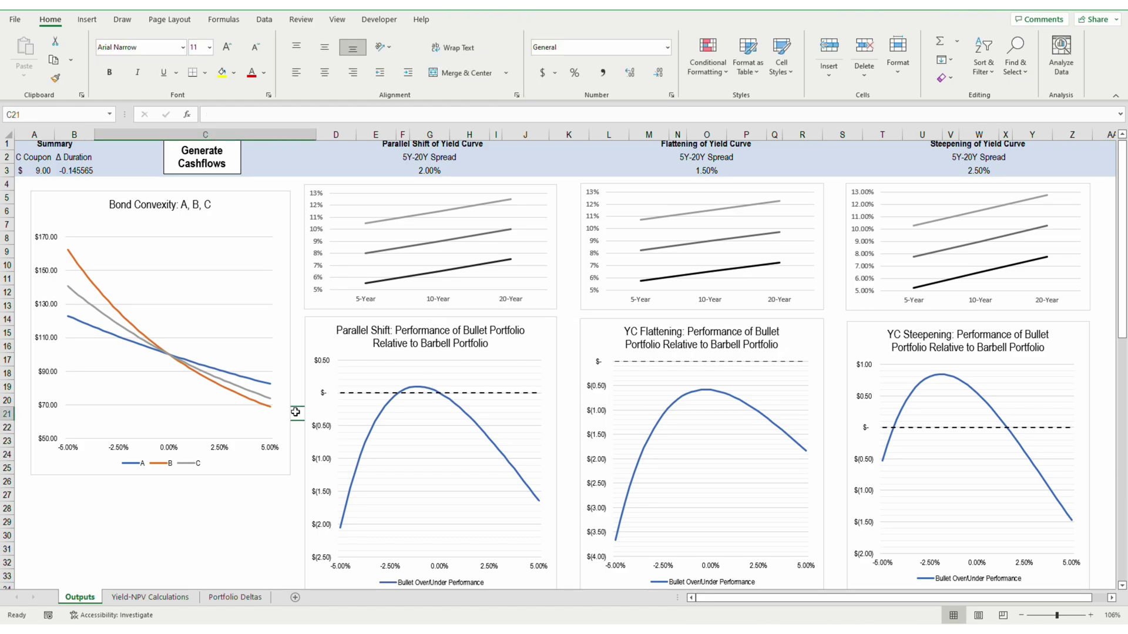
{"action": "left_click_drag", "start_coordinate": [1121, 261], "coordinate": [1123, 250]}
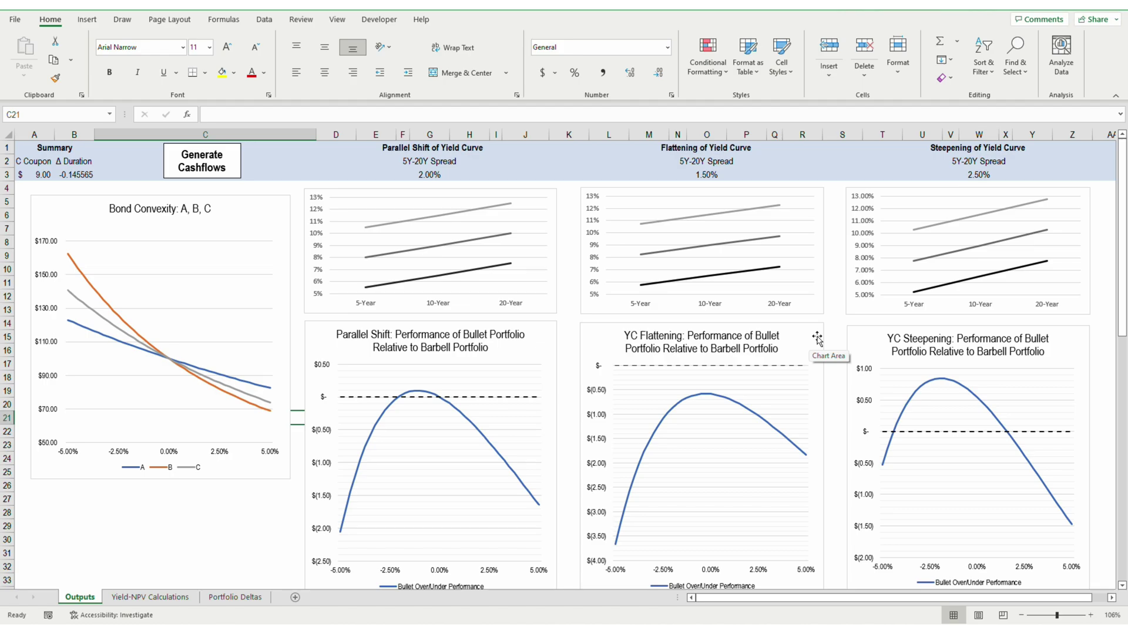
{"action": "left_click", "coordinate": [851, 337]}
{"action": "left_click_drag", "start_coordinate": [1122, 270], "coordinate": [1124, 366]}
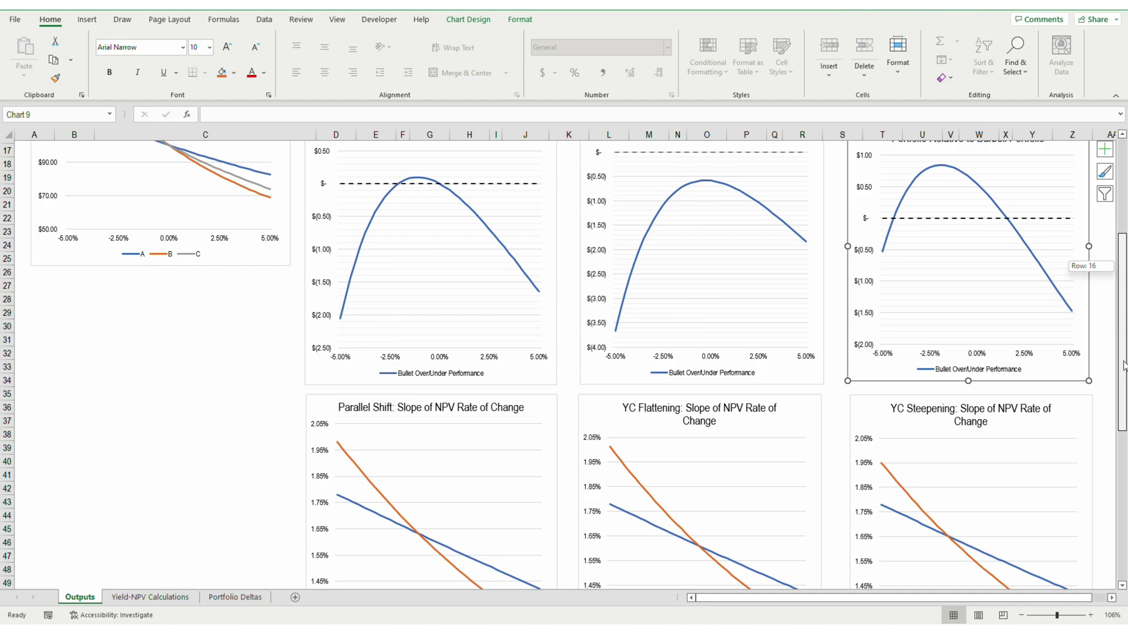
{"action": "left_click_drag", "start_coordinate": [1125, 365], "coordinate": [1122, 340]}
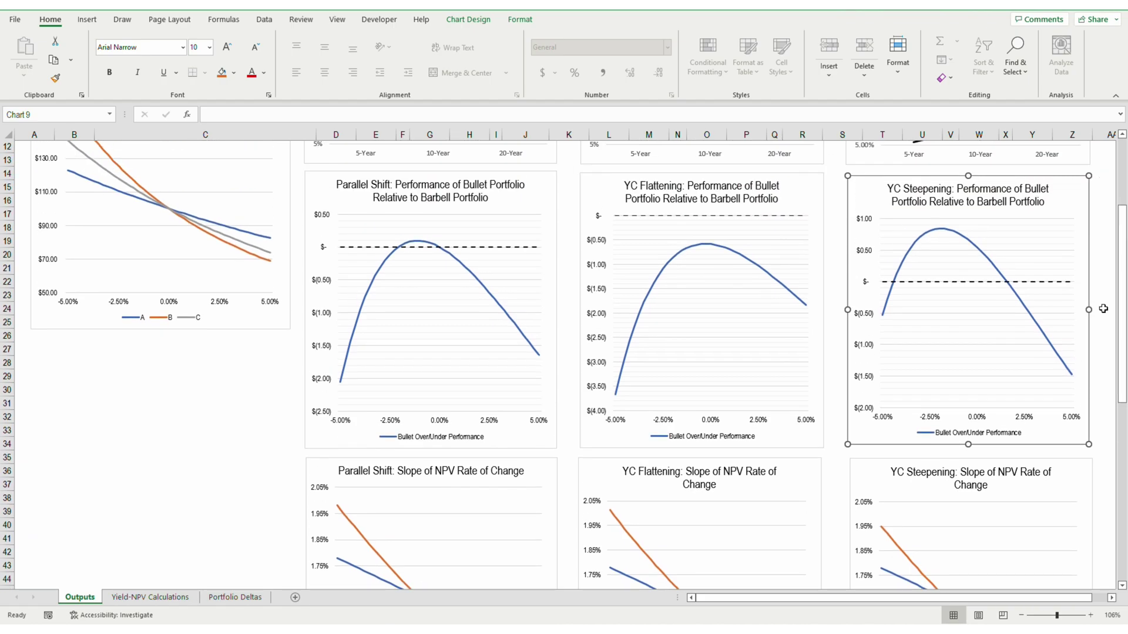
{"action": "left_click", "coordinate": [1104, 309]}
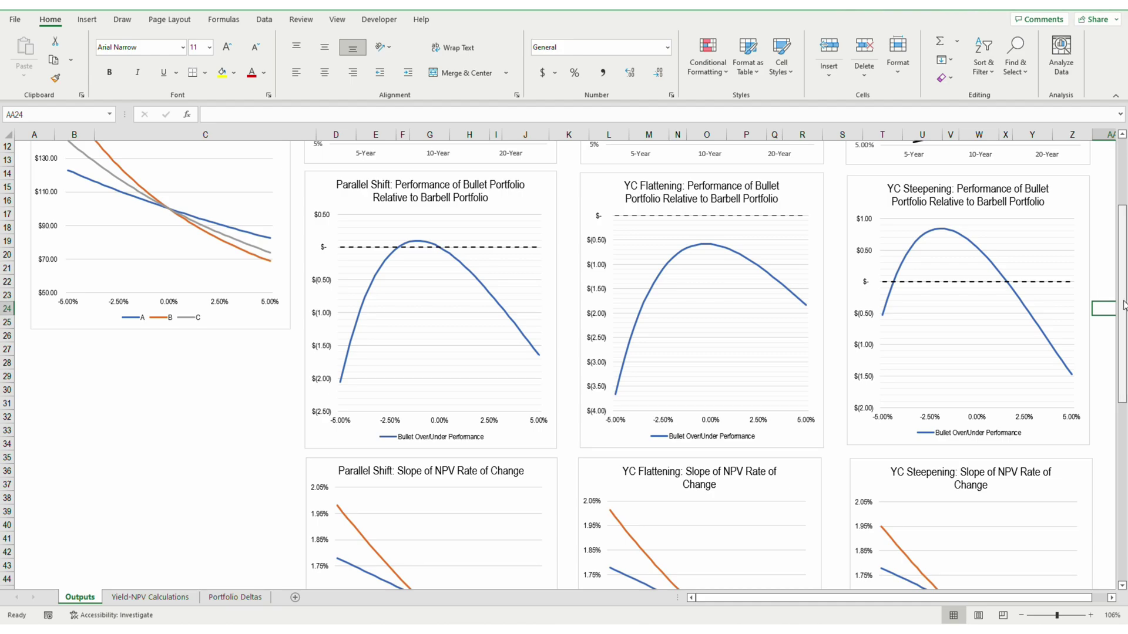
{"action": "left_click_drag", "start_coordinate": [1121, 305], "coordinate": [1120, 235]}
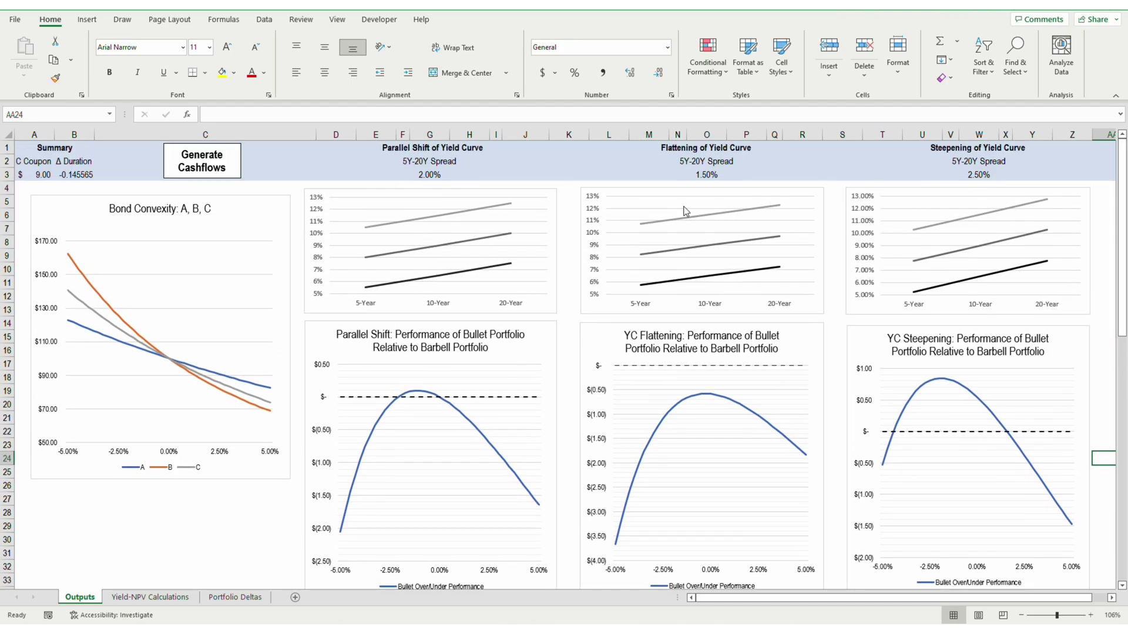
Regenerate the bond cashflows with the Generate Cashflows button.
{"action": "left_click", "coordinate": [236, 164]}
{"action": "left_click", "coordinate": [583, 330]}
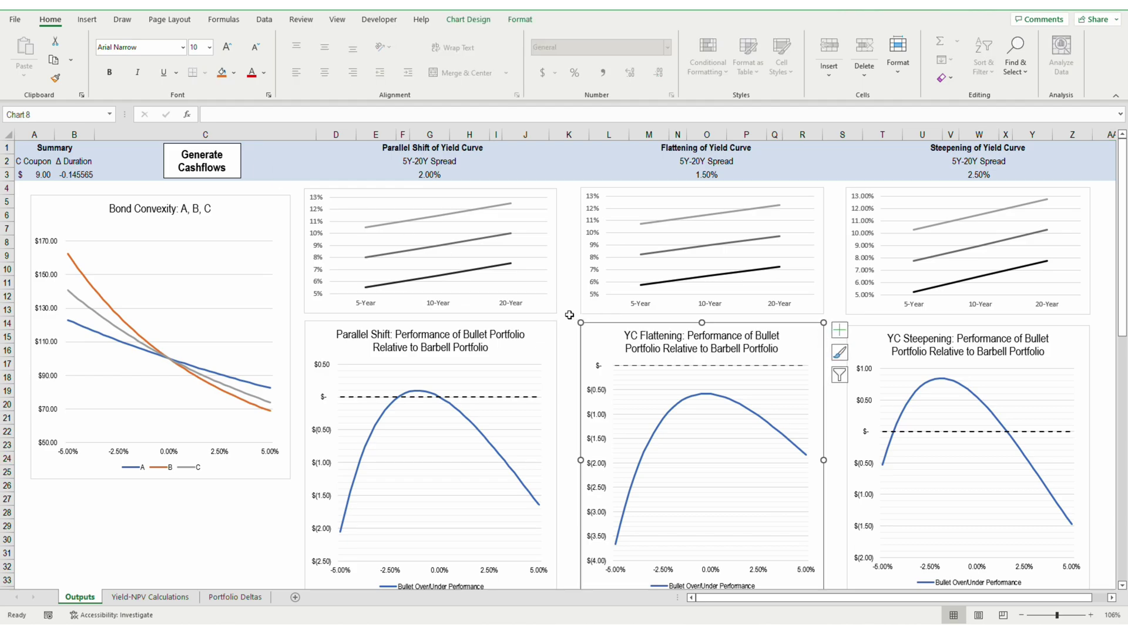
Check the parallel, flattening and steepening 5Y-20Y spread formulas in G3, O3 and W3.
{"action": "left_click", "coordinate": [570, 316]}
{"action": "left_click", "coordinate": [428, 175]}
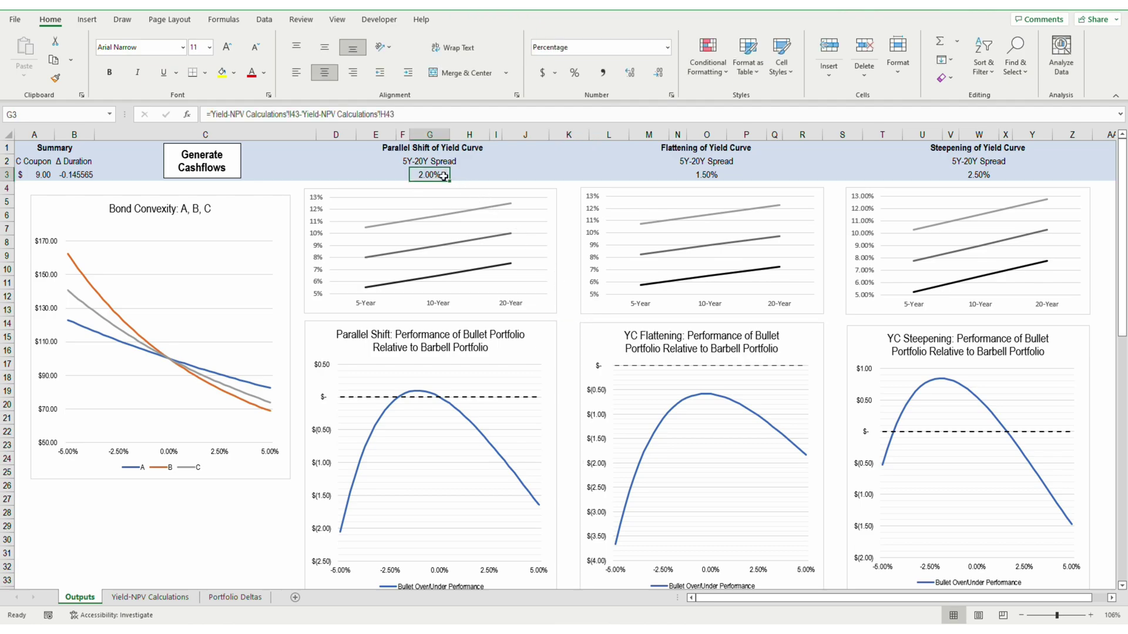
{"action": "left_click", "coordinate": [707, 174]}
{"action": "left_click", "coordinate": [982, 174]}
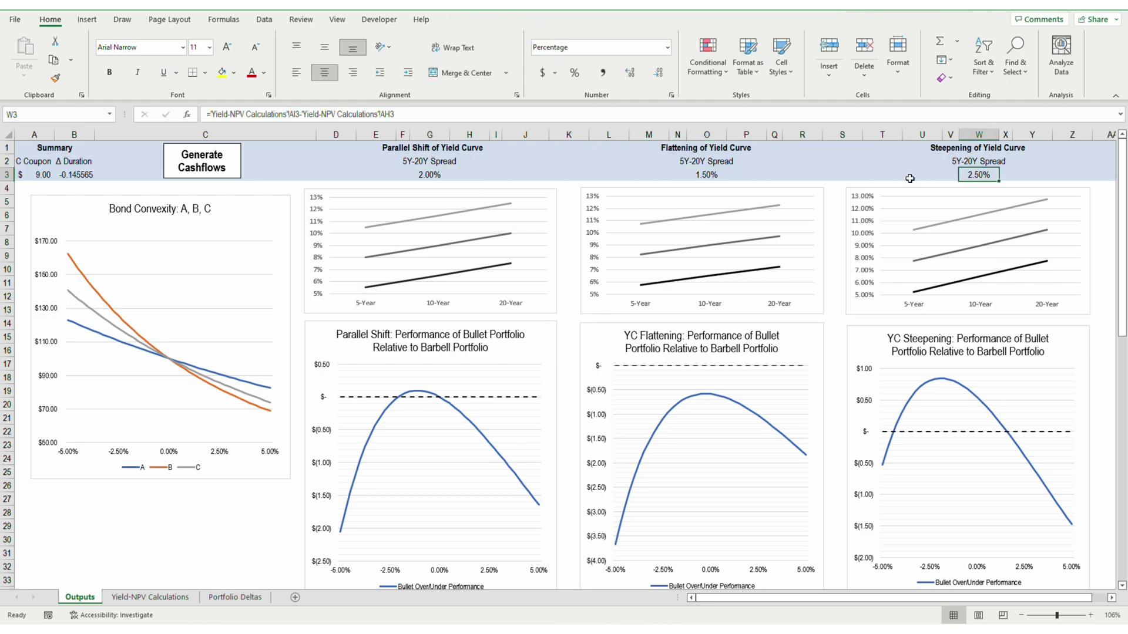